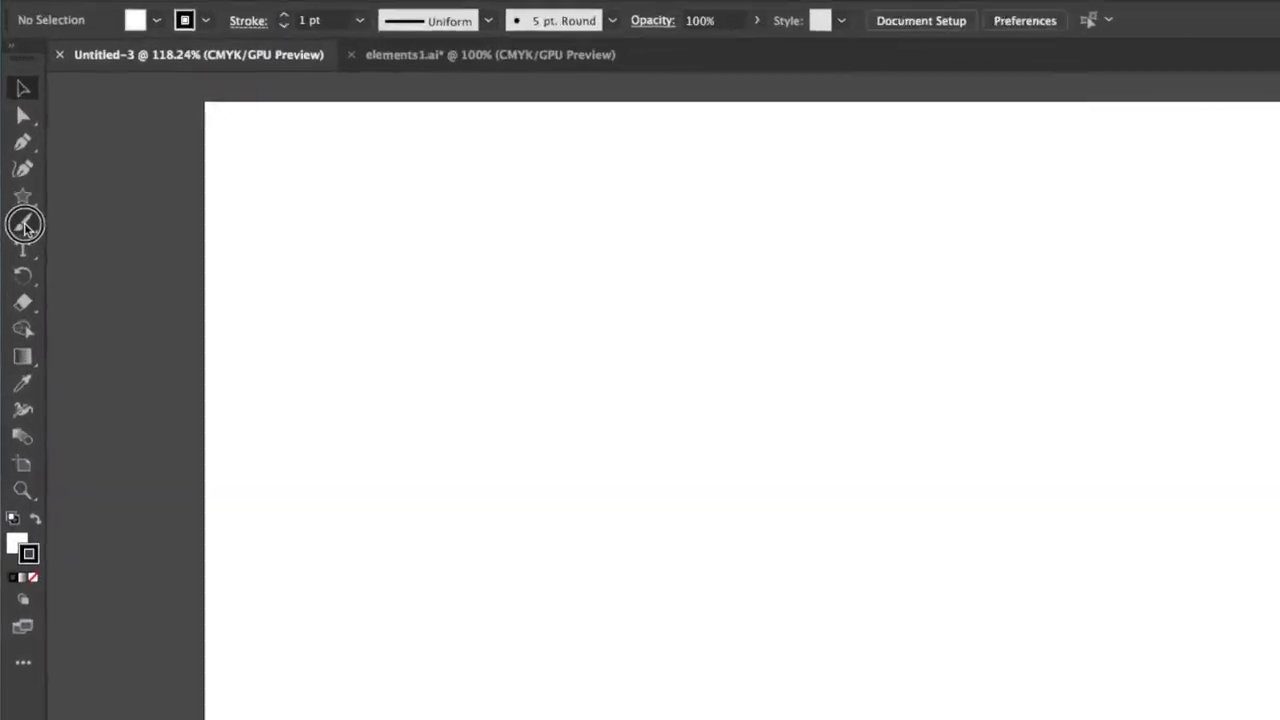
# Select the Paintbrush tool and draw two long freehand looping strokes across the artboard.
pyautogui.moveTo(36, 287)
pyautogui.mouseDown()
pyautogui.moveTo(143, 257)
pyautogui.moveTo(210, 278)
pyautogui.moveTo(245, 320)
pyautogui.moveTo(150, 303)
pyautogui.moveTo(63, 265)
pyautogui.moveTo(72, 280)
pyautogui.moveTo(176, 280)
pyautogui.moveTo(171, 303)
pyautogui.moveTo(38, 284)
pyautogui.mouseUp()
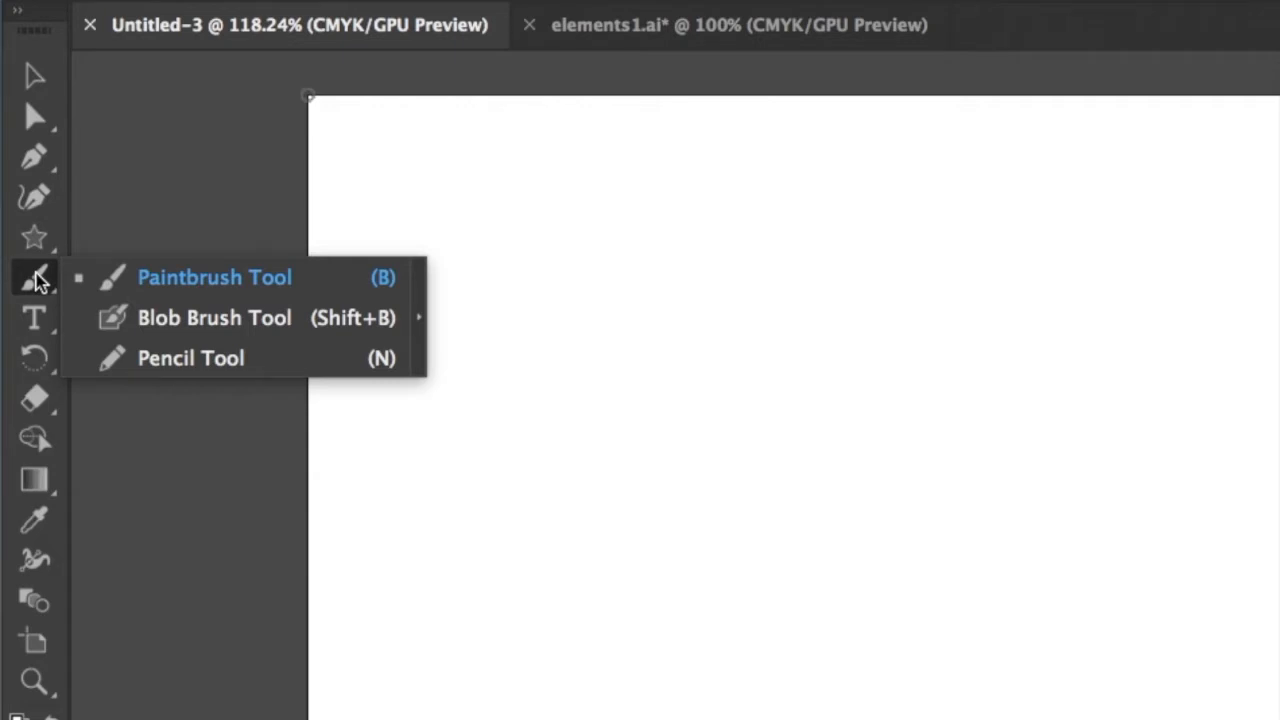
pyautogui.click(36, 280)
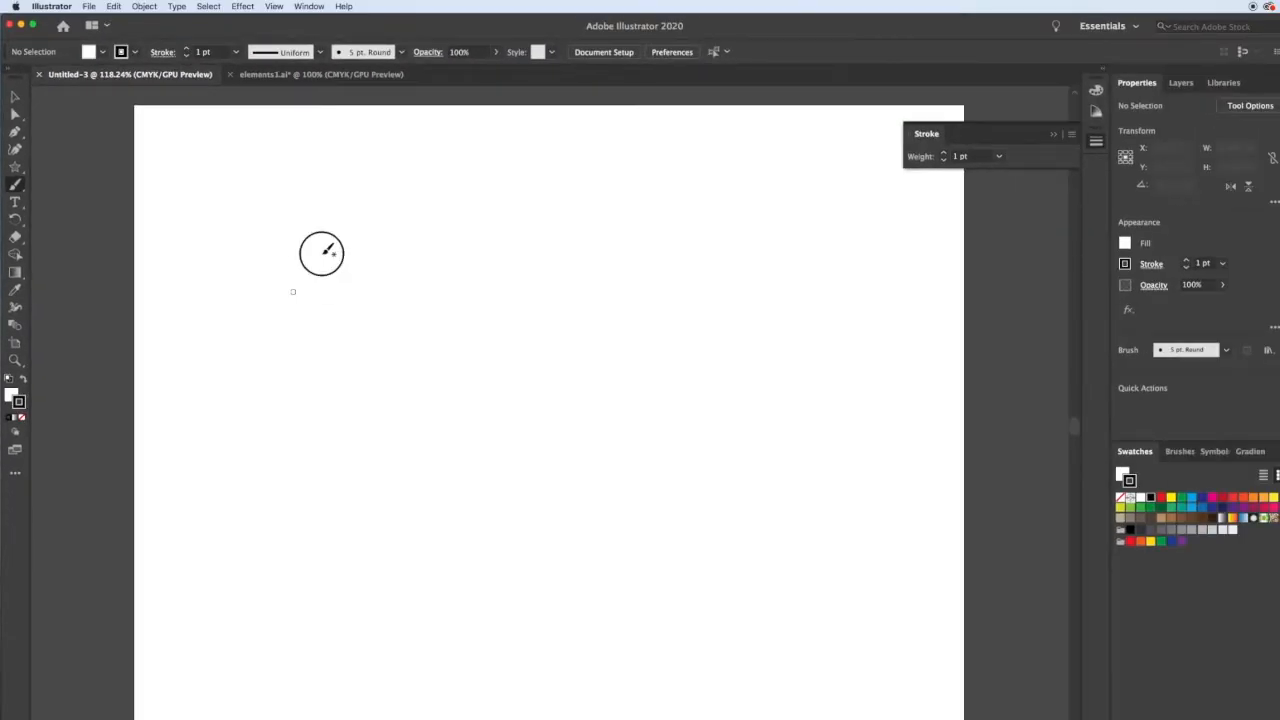
pyautogui.moveTo(297, 281)
pyautogui.mouseDown()
pyautogui.moveTo(449, 560)
pyautogui.moveTo(426, 183)
pyautogui.moveTo(794, 414)
pyautogui.moveTo(704, 358)
pyautogui.mouseUp()
pyautogui.moveTo(788, 316)
pyautogui.mouseDown()
pyautogui.moveTo(826, 281)
pyautogui.moveTo(707, 275)
pyautogui.moveTo(639, 383)
pyautogui.moveTo(276, 378)
pyautogui.mouseUp()
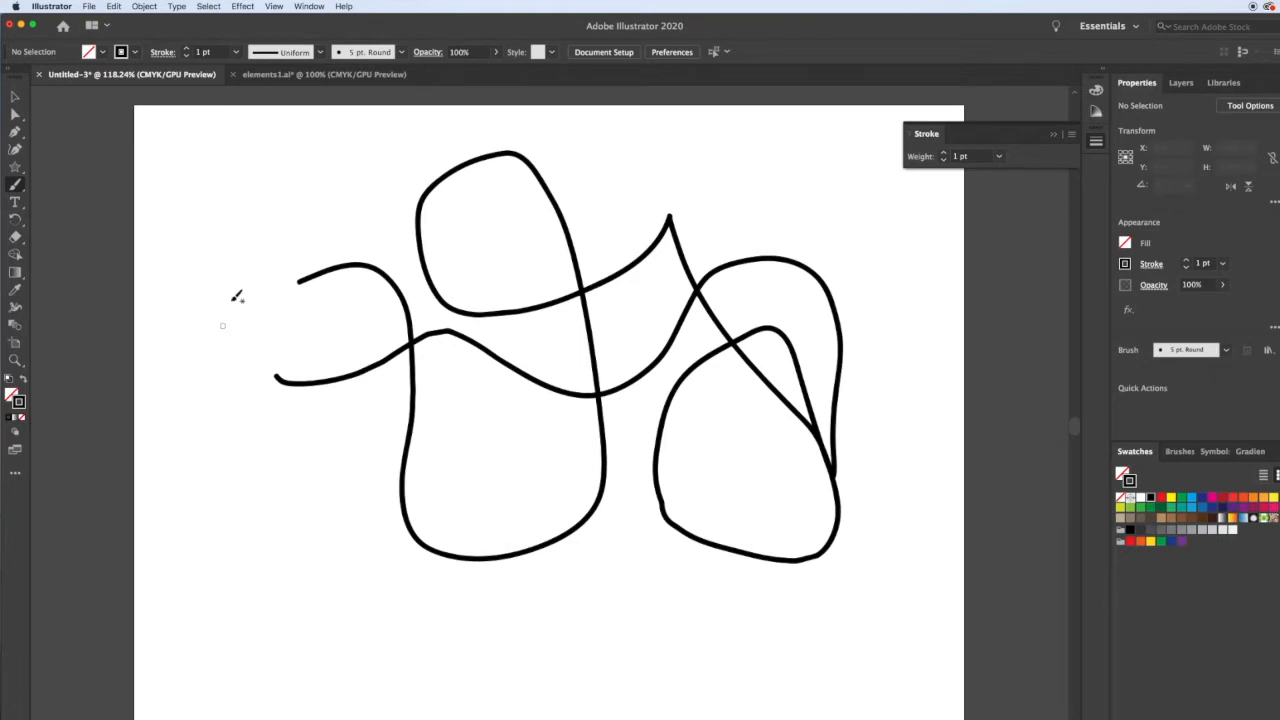
# Select the drawn path and give it a blue stroke color.
pyautogui.press('v')
pyautogui.click(291, 388)
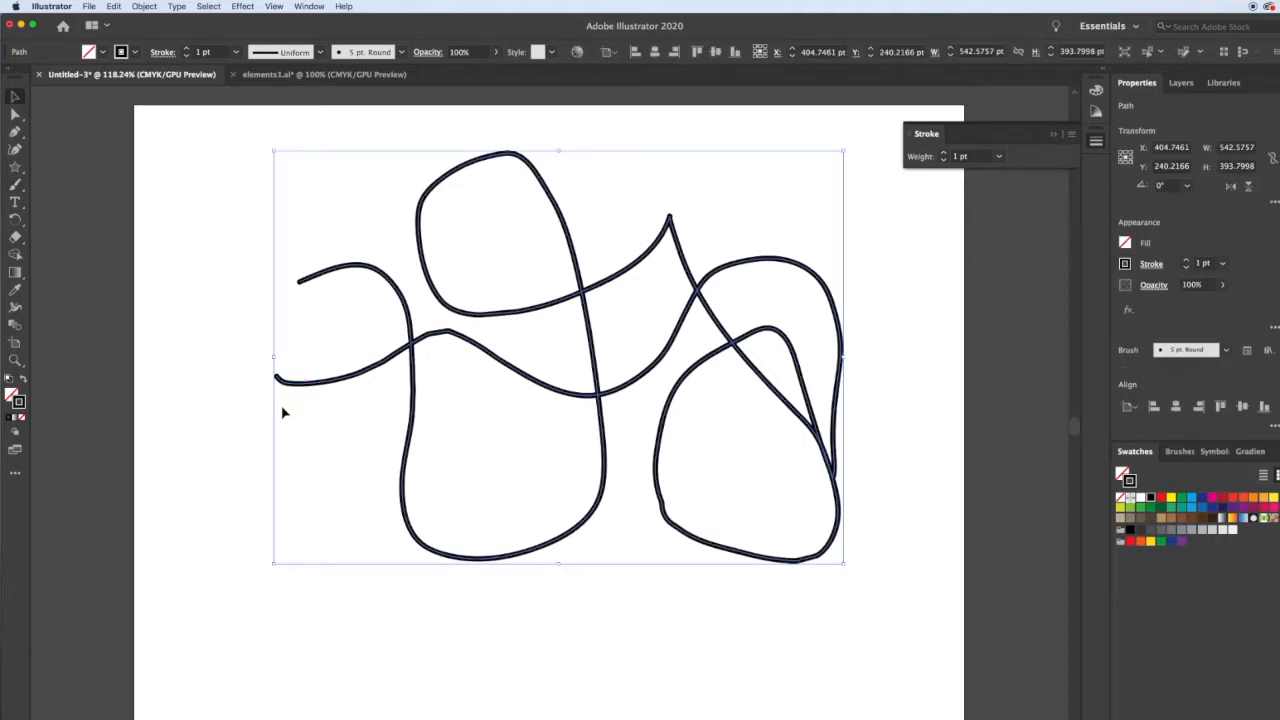
pyautogui.click(1190, 498)
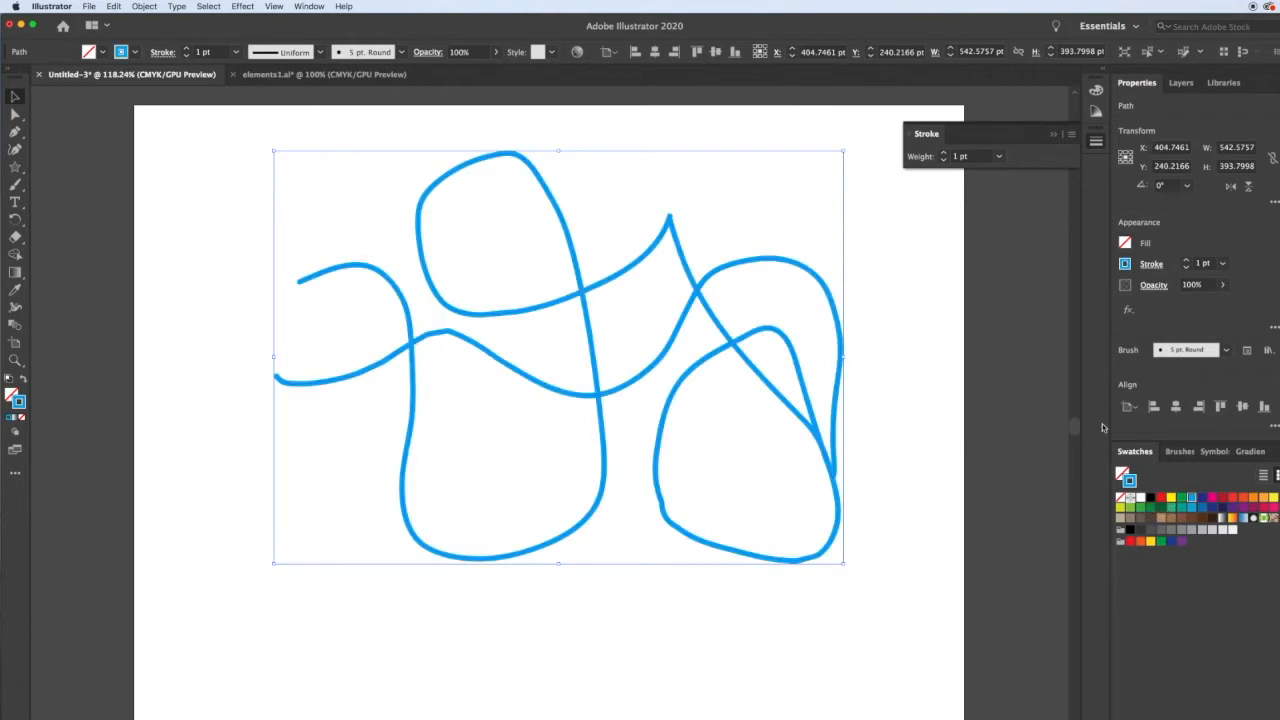
# Try a red fill on the path, remove the fill, and set its stroke color to magenta.
pyautogui.click(1162, 499)
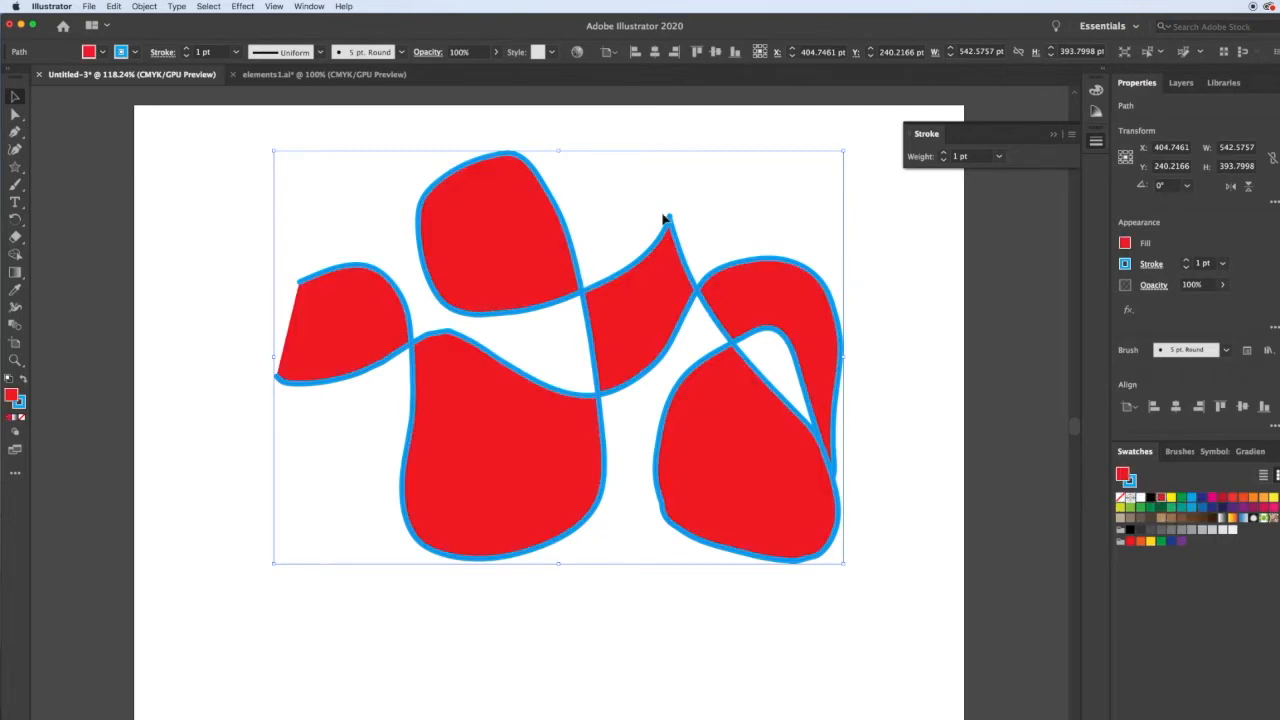
pyautogui.click(1120, 499)
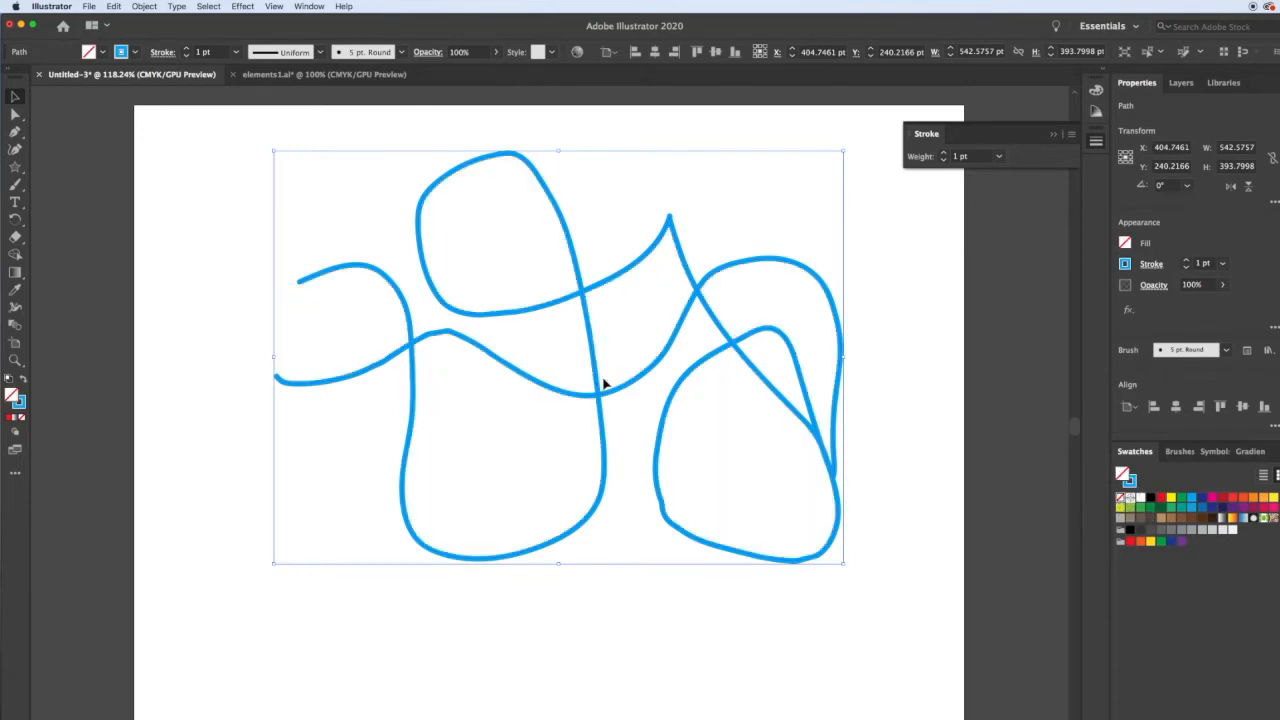
pyautogui.click(1131, 482)
pyautogui.click(1211, 498)
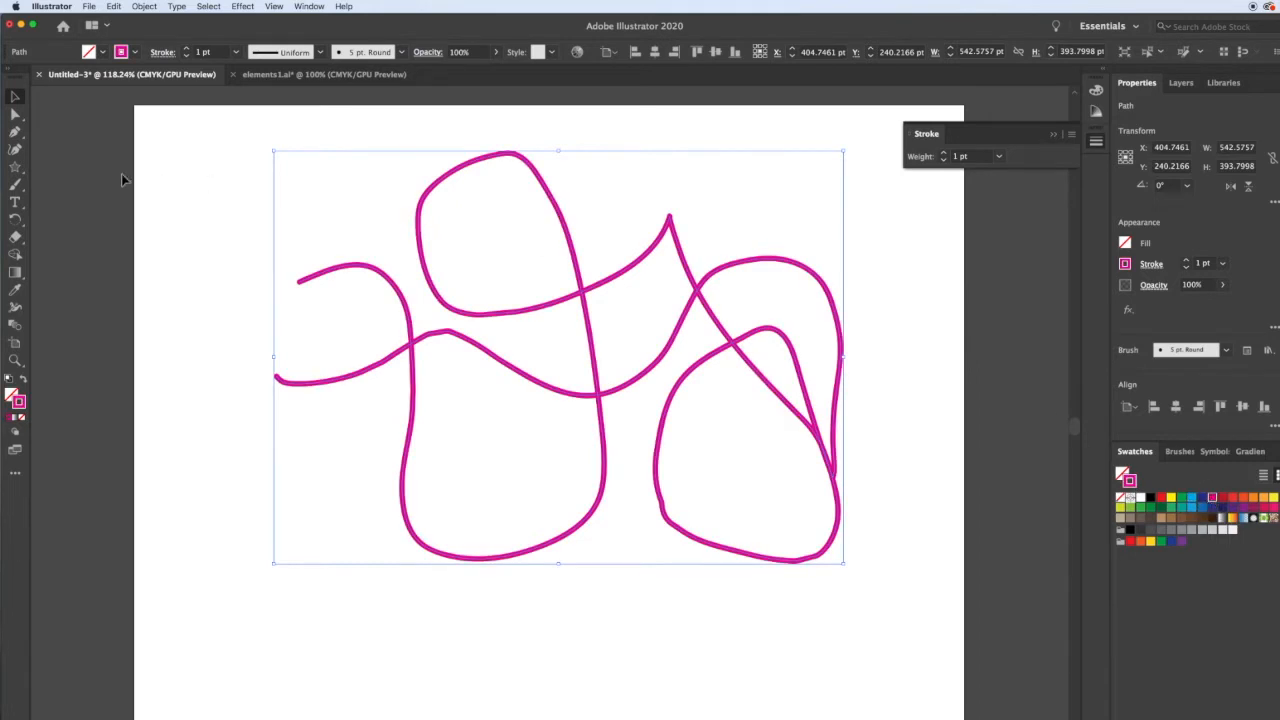
# Return to the Paintbrush and draw five more freehand strokes over the artboard.
pyautogui.click(15, 186)
pyautogui.moveTo(209, 378); pyautogui.dragTo(233, 440)
pyautogui.moveTo(253, 486)
pyautogui.mouseDown()
pyautogui.moveTo(453, 644)
pyautogui.moveTo(649, 669)
pyautogui.moveTo(810, 585)
pyautogui.moveTo(881, 482)
pyautogui.moveTo(803, 301)
pyautogui.moveTo(676, 224)
pyautogui.moveTo(308, 264)
pyautogui.moveTo(242, 233)
pyautogui.moveTo(460, 164)
pyautogui.moveTo(688, 203)
pyautogui.moveTo(822, 419)
pyautogui.moveTo(794, 524)
pyautogui.moveTo(691, 479)
pyautogui.moveTo(504, 509)
pyautogui.moveTo(666, 547)
pyautogui.moveTo(548, 560)
pyautogui.mouseUp()
pyautogui.moveTo(849, 195)
pyautogui.mouseDown()
pyautogui.moveTo(652, 414)
pyautogui.moveTo(399, 460)
pyautogui.moveTo(278, 577)
pyautogui.moveTo(210, 572)
pyautogui.mouseUp()
pyautogui.moveTo(250, 655); pyautogui.dragTo(268, 560)
pyautogui.moveTo(267, 512)
pyautogui.mouseDown()
pyautogui.moveTo(365, 422)
pyautogui.moveTo(507, 535)
pyautogui.moveTo(575, 297)
pyautogui.moveTo(679, 189)
pyautogui.moveTo(760, 187)
pyautogui.mouseUp()
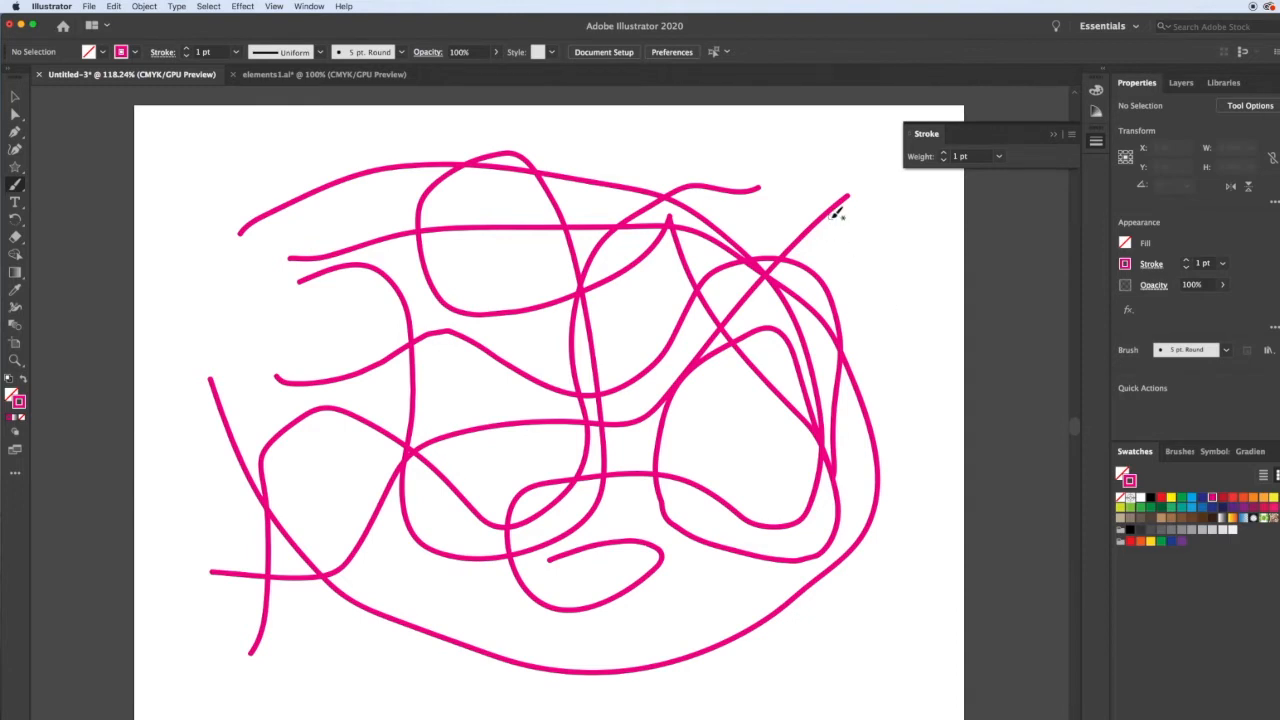
# Choose the 15 pt. Round brush and draw a short thick stroke near the top left.
pyautogui.click(403, 53)
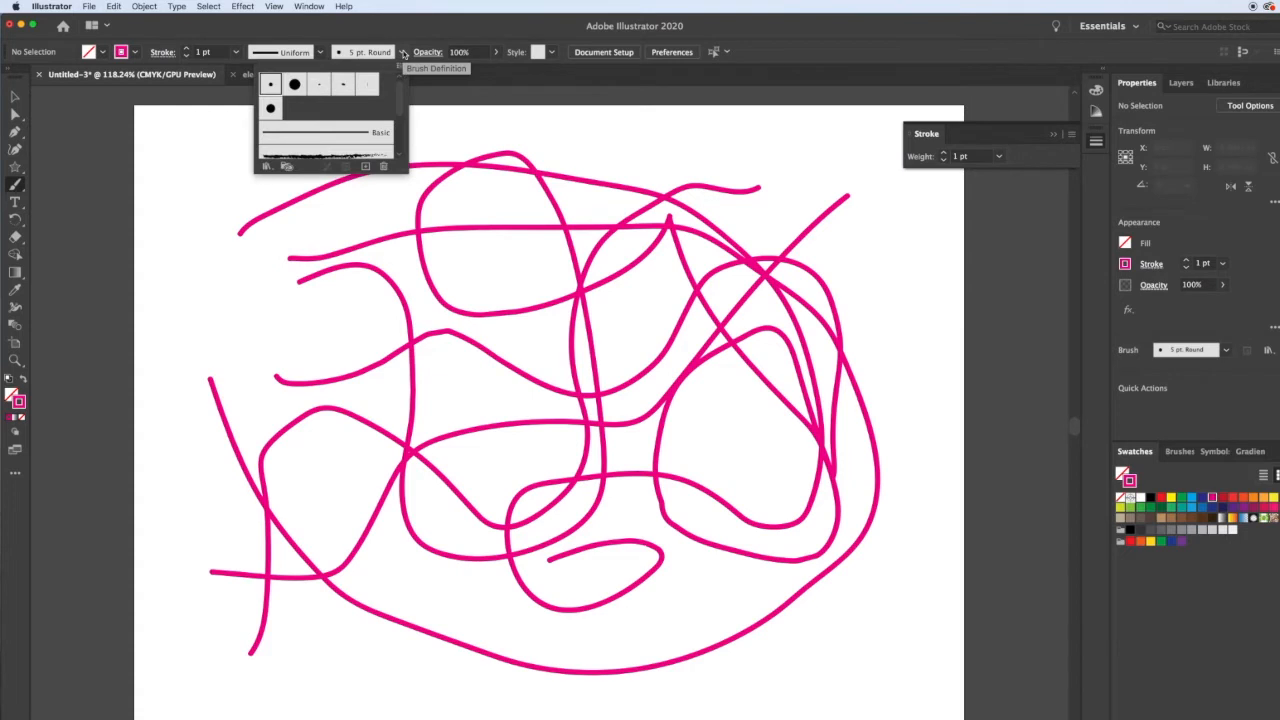
pyautogui.click(295, 86)
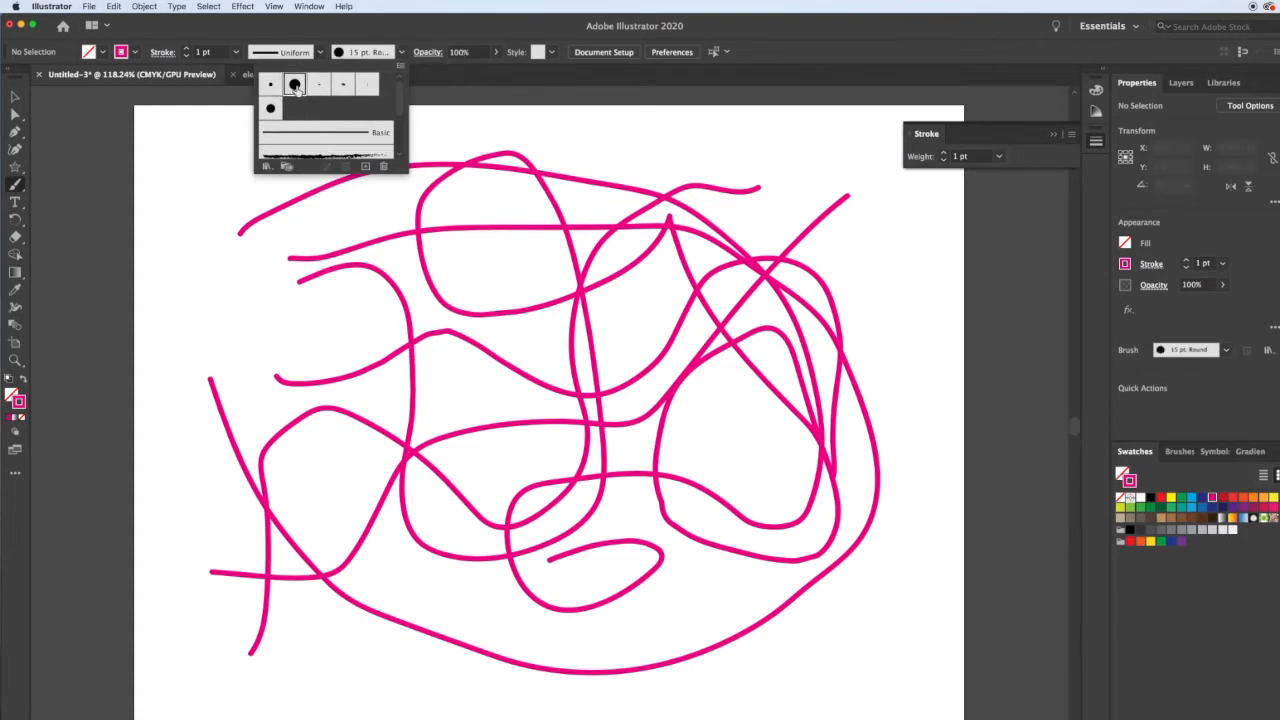
pyautogui.click(206, 194)
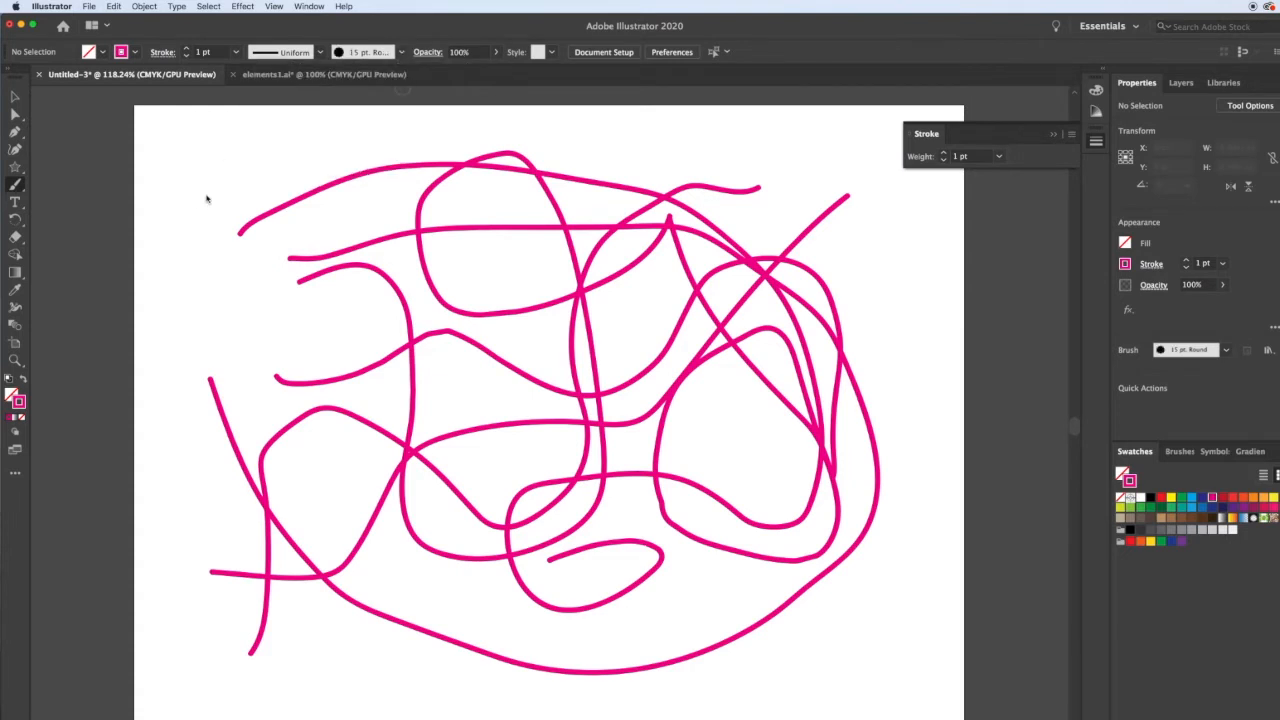
pyautogui.moveTo(206, 171); pyautogui.dragTo(360, 173)
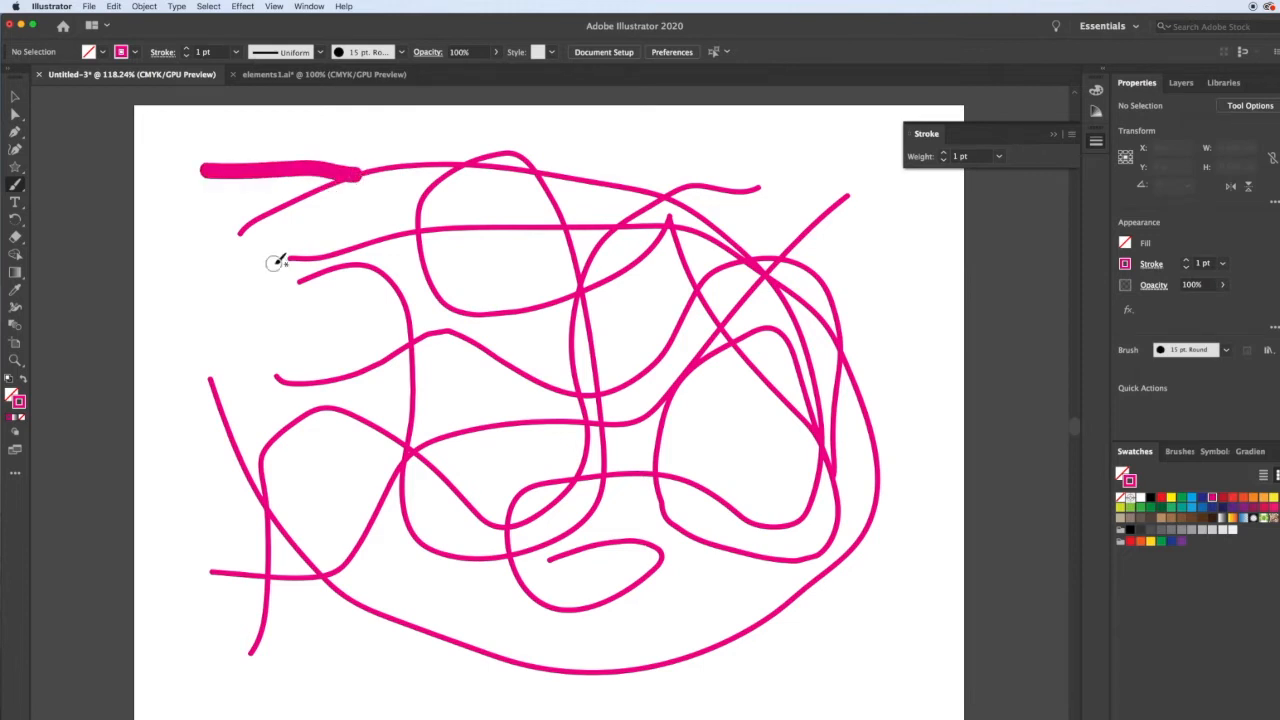
# Pick a rough chalk-textured brush and draw two strokes on the artboard.
pyautogui.click(402, 52)
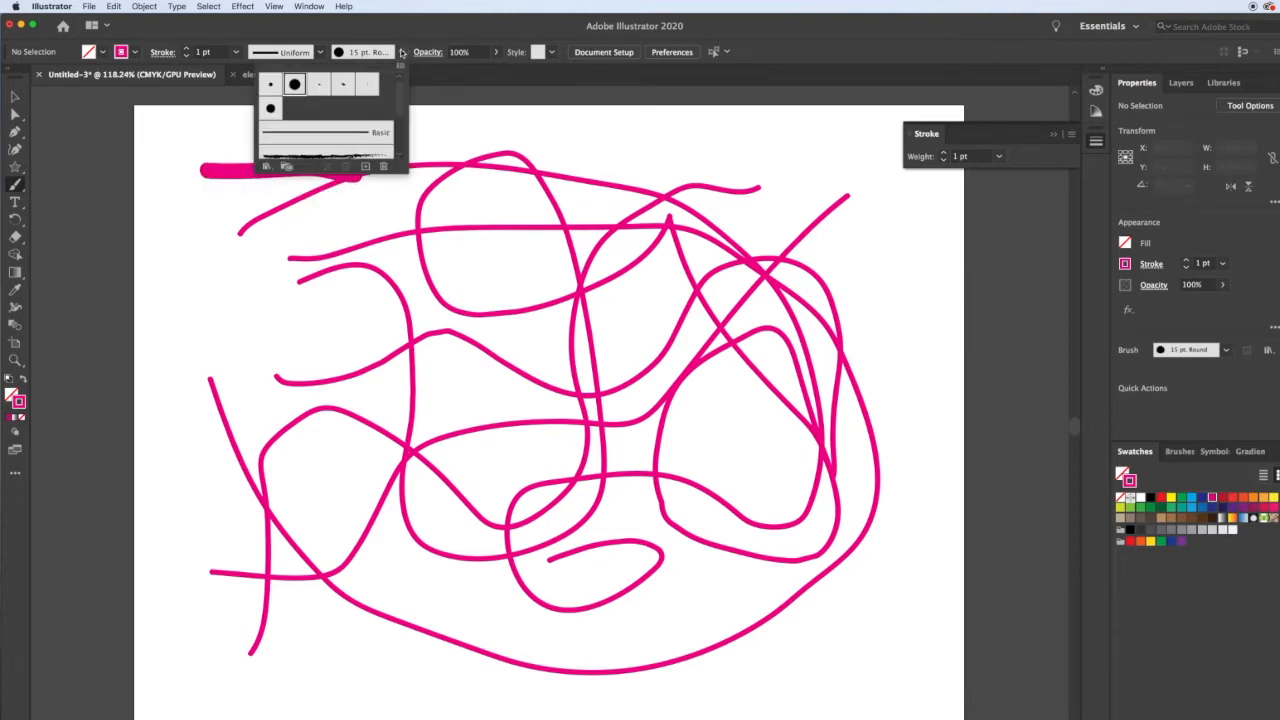
pyautogui.scroll(-2, 367, 117)
pyautogui.click(338, 112)
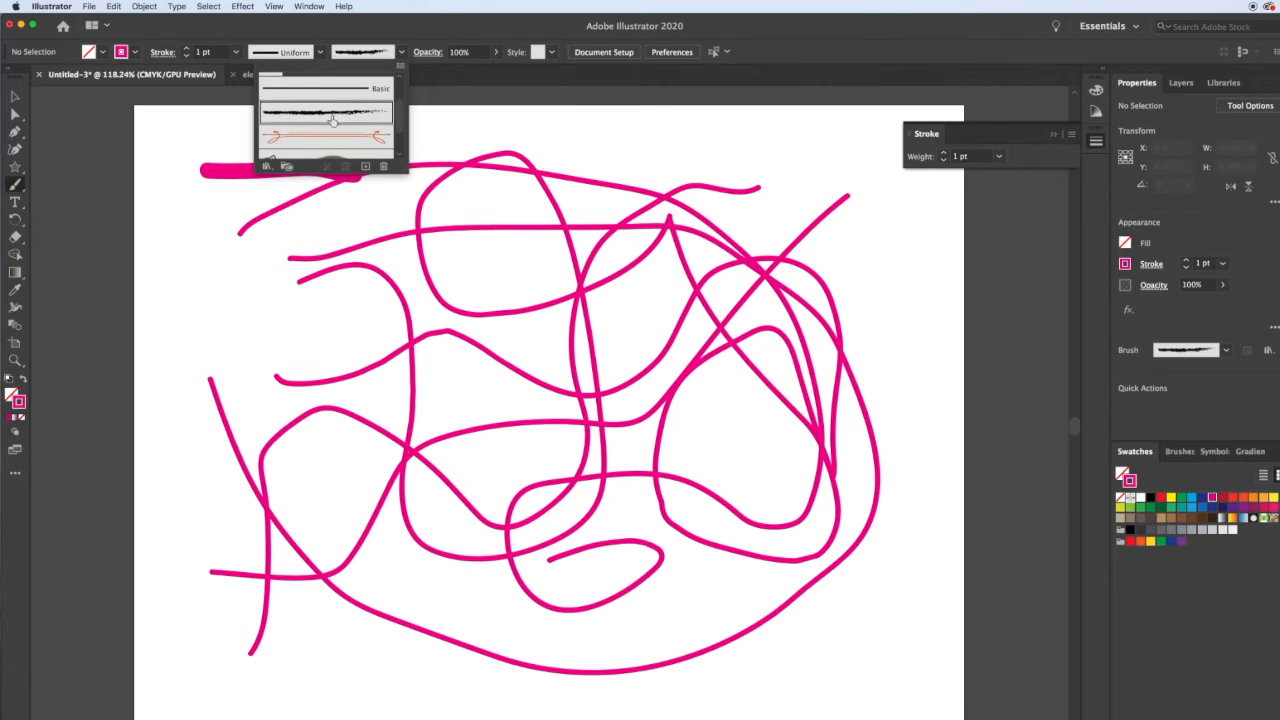
pyautogui.moveTo(201, 278); pyautogui.dragTo(452, 370)
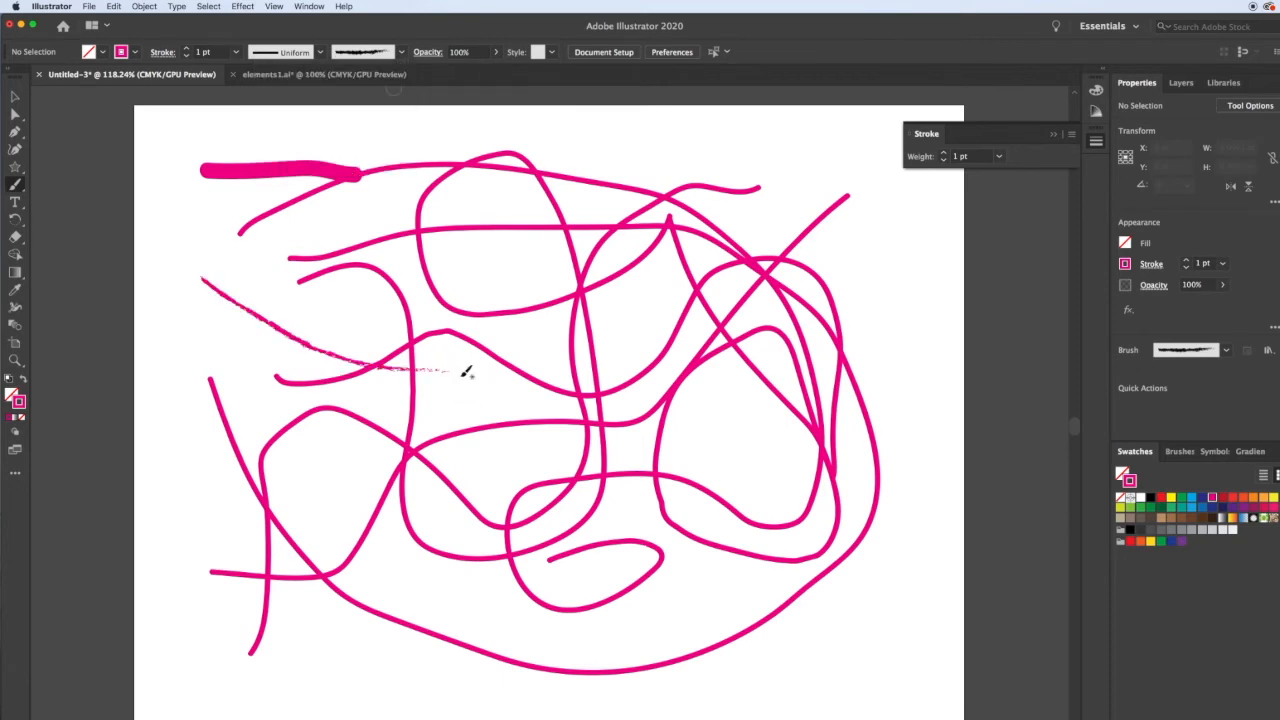
pyautogui.moveTo(616, 134); pyautogui.dragTo(905, 280)
# Pick the arrow-ended brush and draw two strokes along the artboard's bottom edge.
pyautogui.click(402, 52)
pyautogui.scroll(-3, 355, 152)
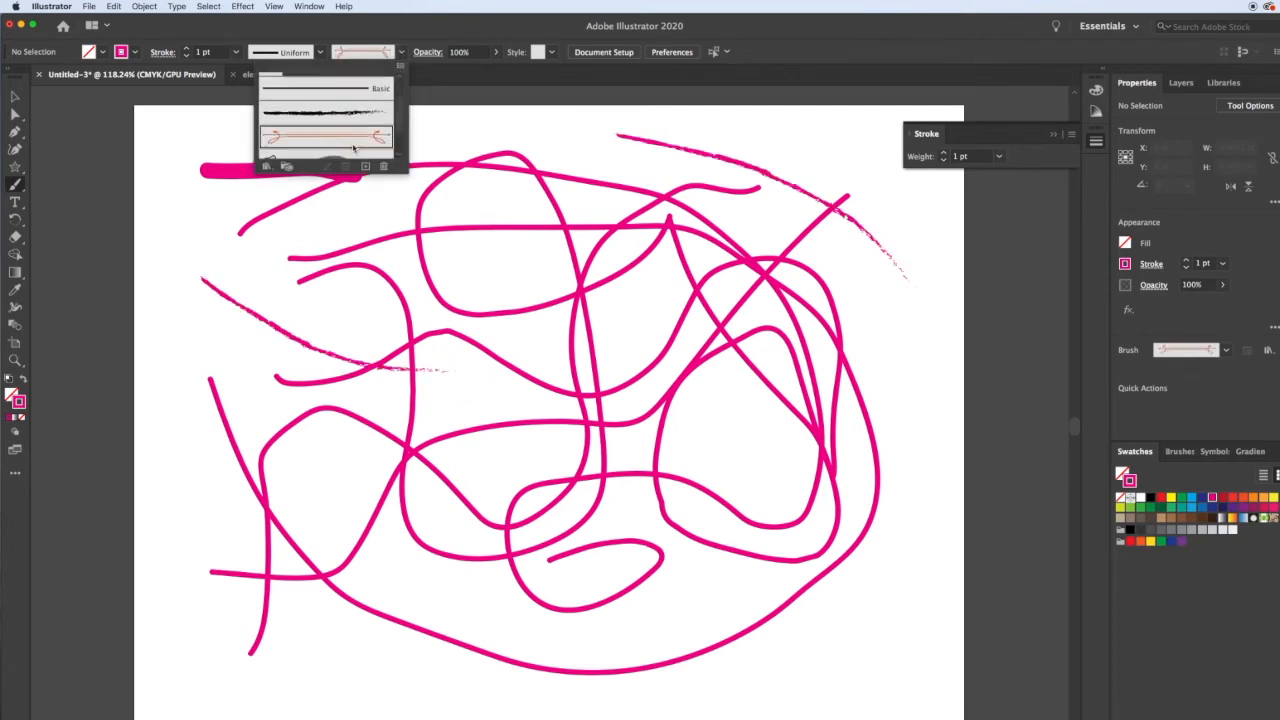
pyautogui.click(408, 625)
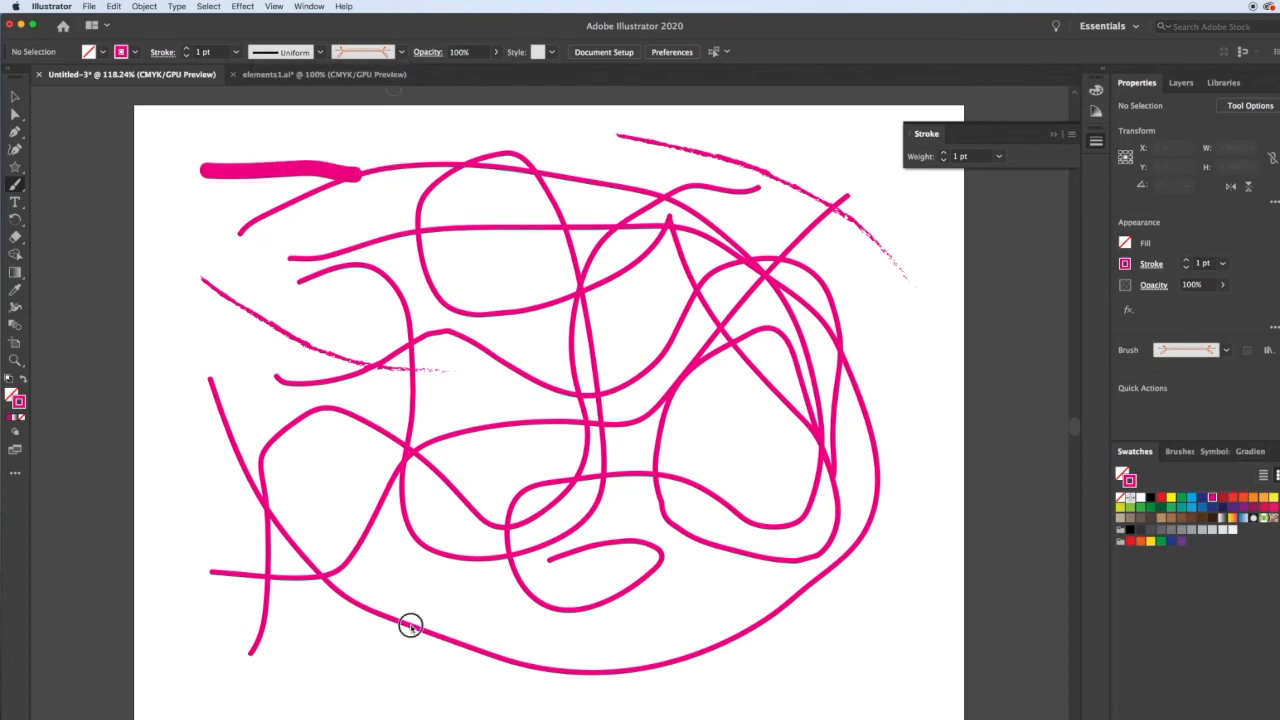
pyautogui.moveTo(363, 658); pyautogui.dragTo(608, 700)
pyautogui.moveTo(738, 683); pyautogui.dragTo(895, 607)
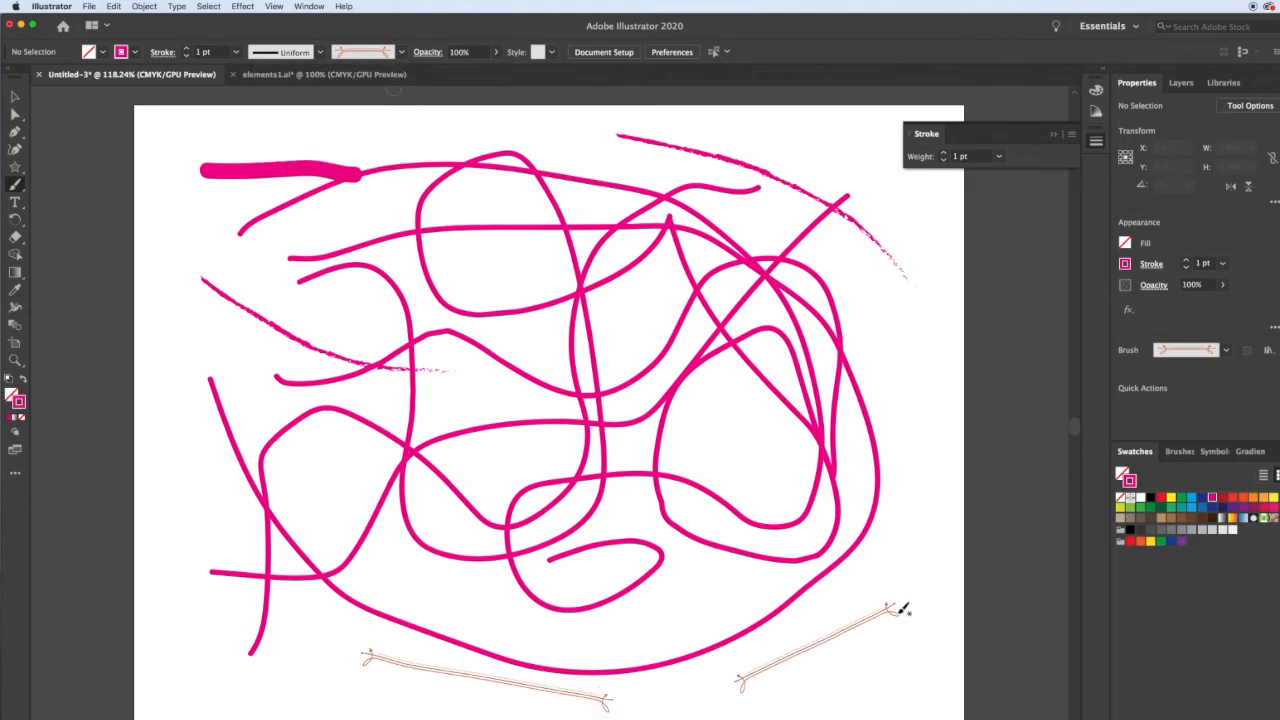
# Open the Artistic_Ink brush library from the brush menu's Artistic libraries.
pyautogui.click(401, 54)
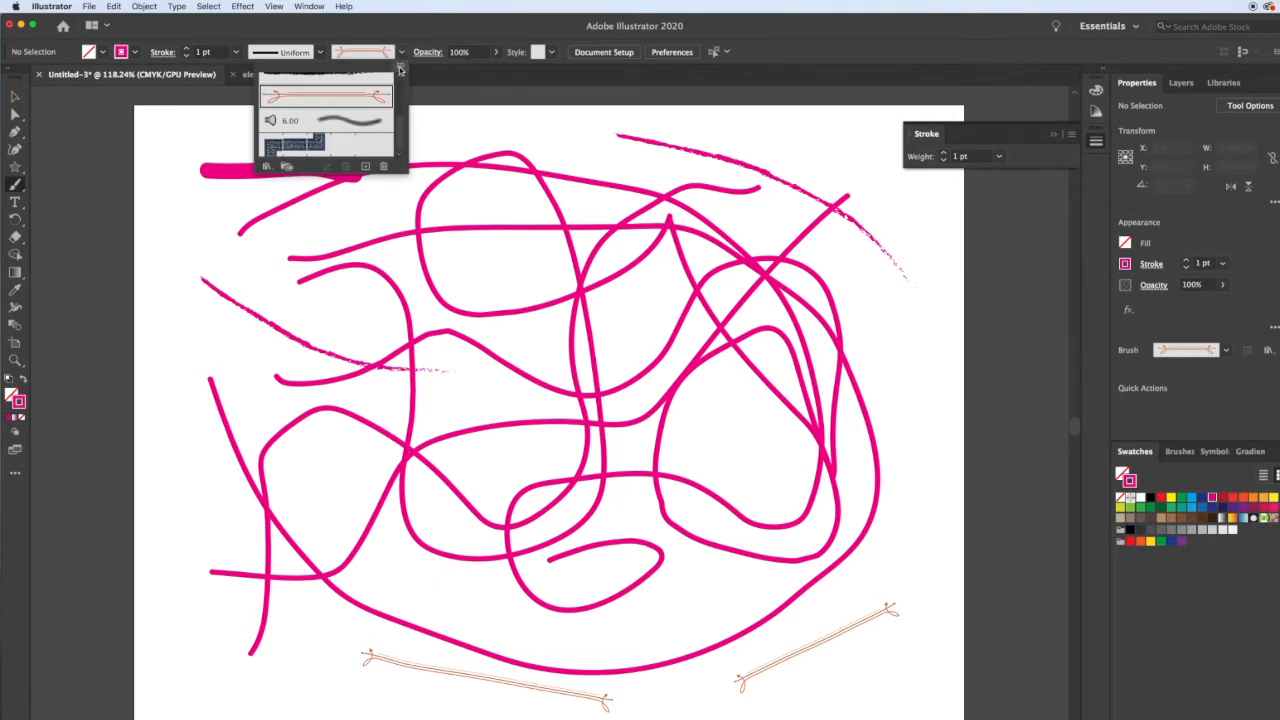
pyautogui.click(400, 70)
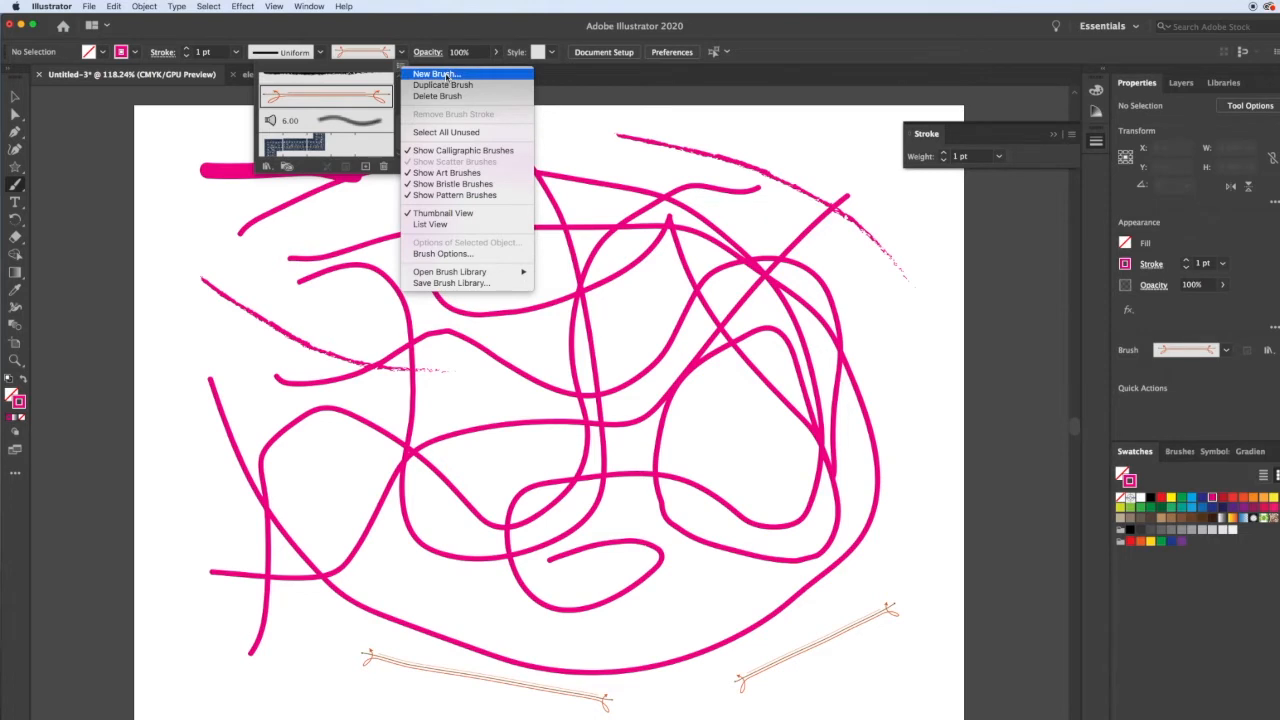
pyautogui.moveTo(503, 272)
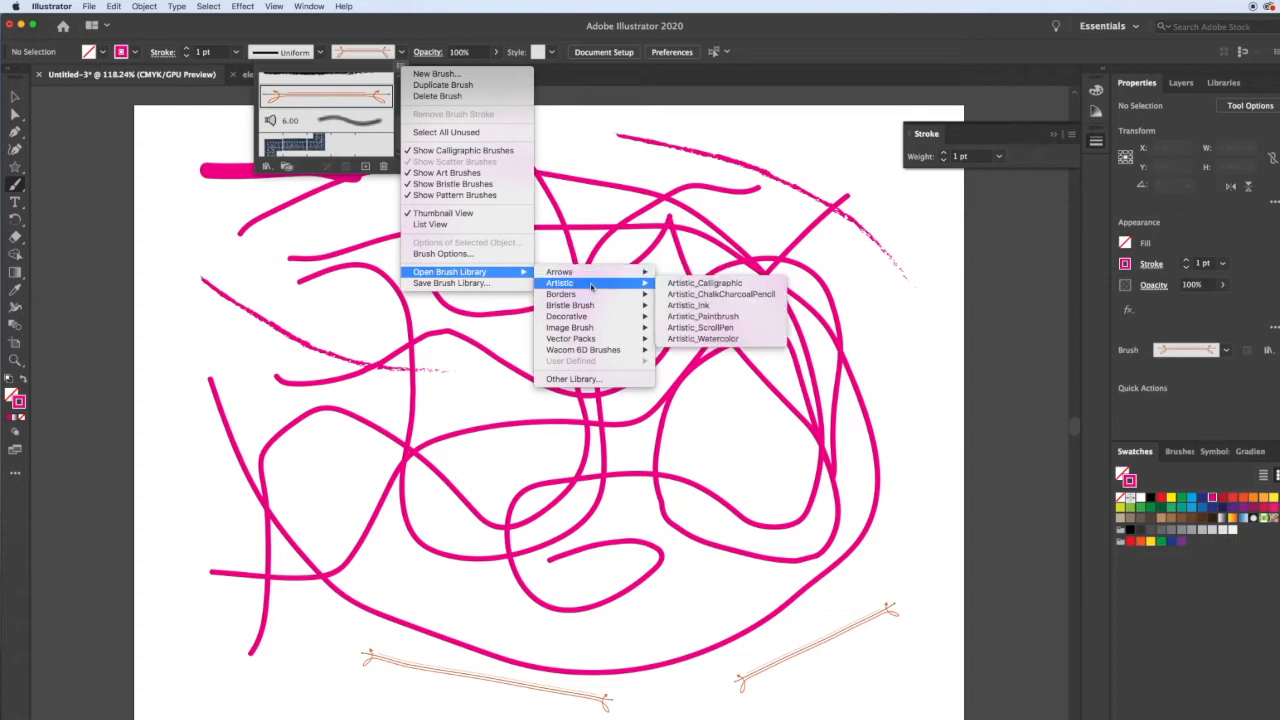
pyautogui.moveTo(599, 297)
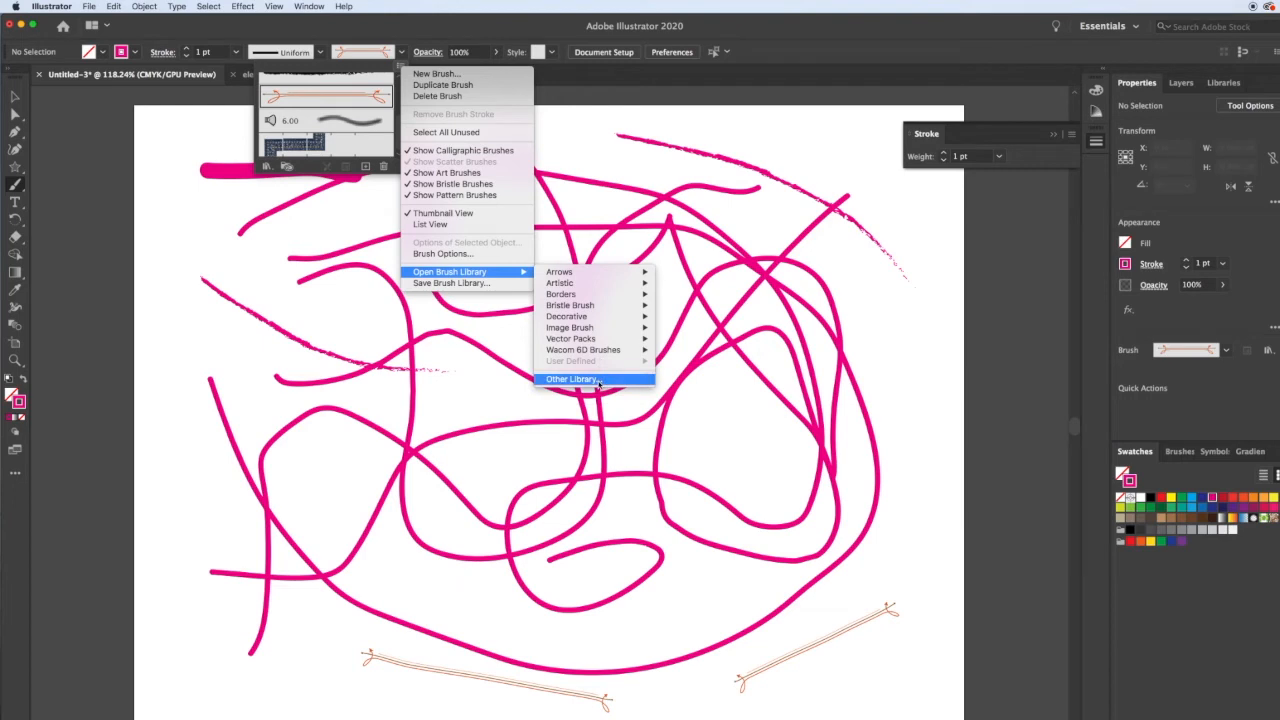
pyautogui.moveTo(604, 352)
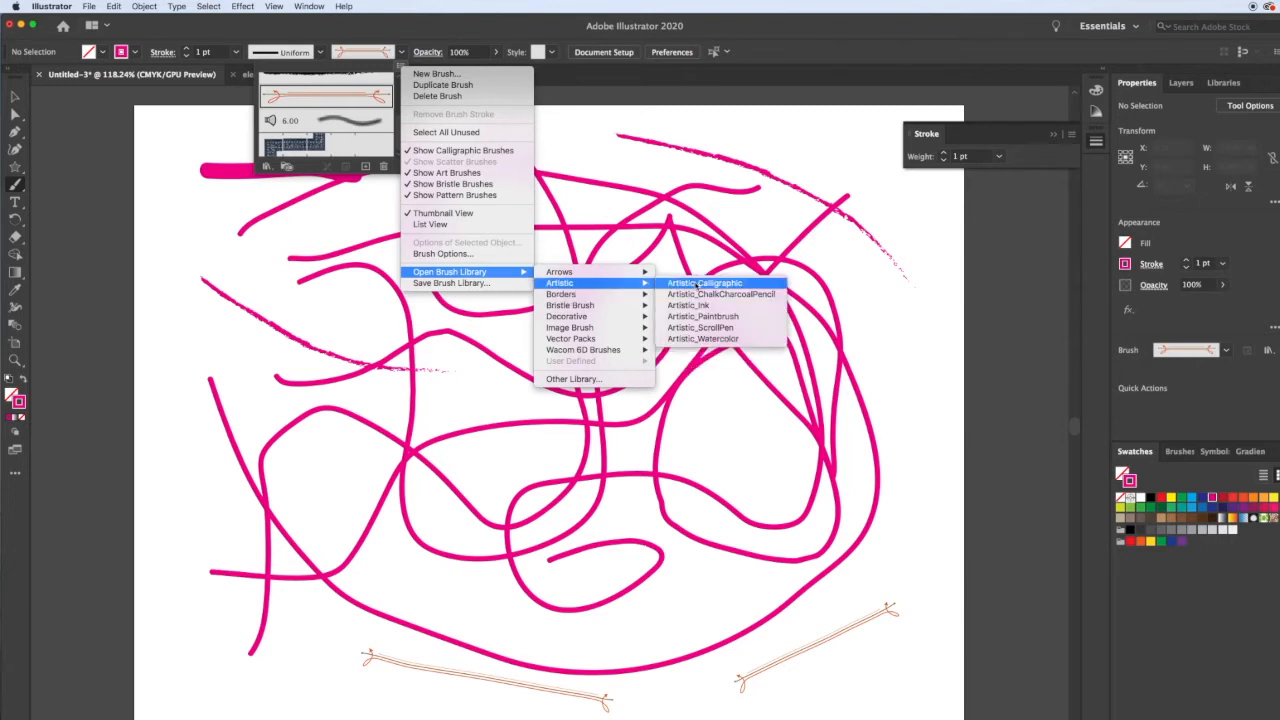
pyautogui.click(692, 305)
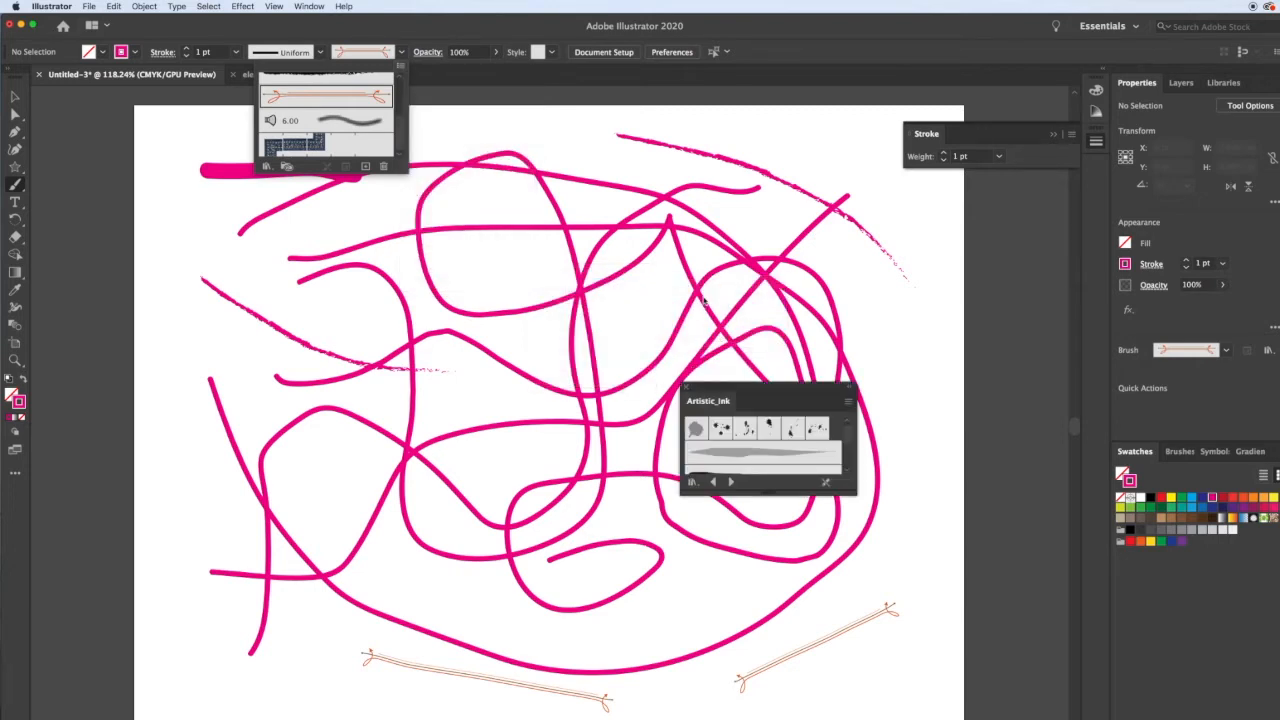
# Move and enlarge the Artistic_Ink panel, then choose one of its ink brushes.
pyautogui.click(912, 312)
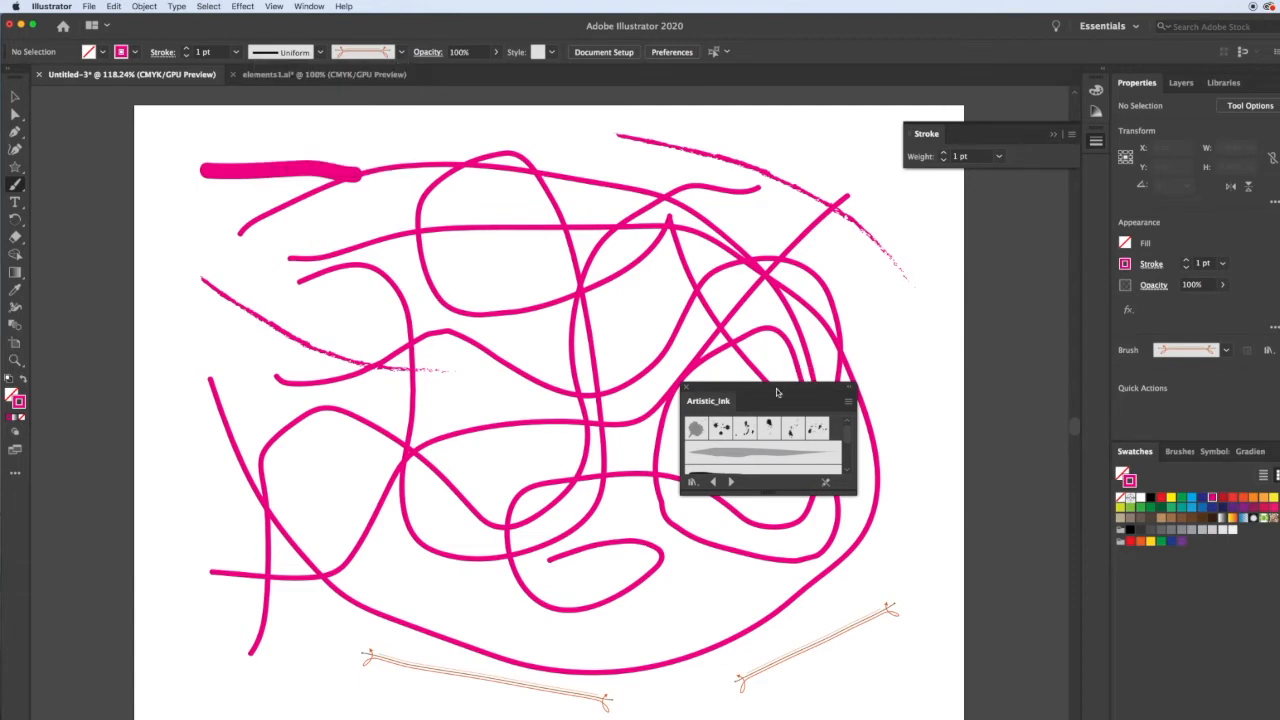
pyautogui.moveTo(778, 390)
pyautogui.mouseDown()
pyautogui.moveTo(937, 300)
pyautogui.moveTo(985, 212)
pyautogui.mouseUp()
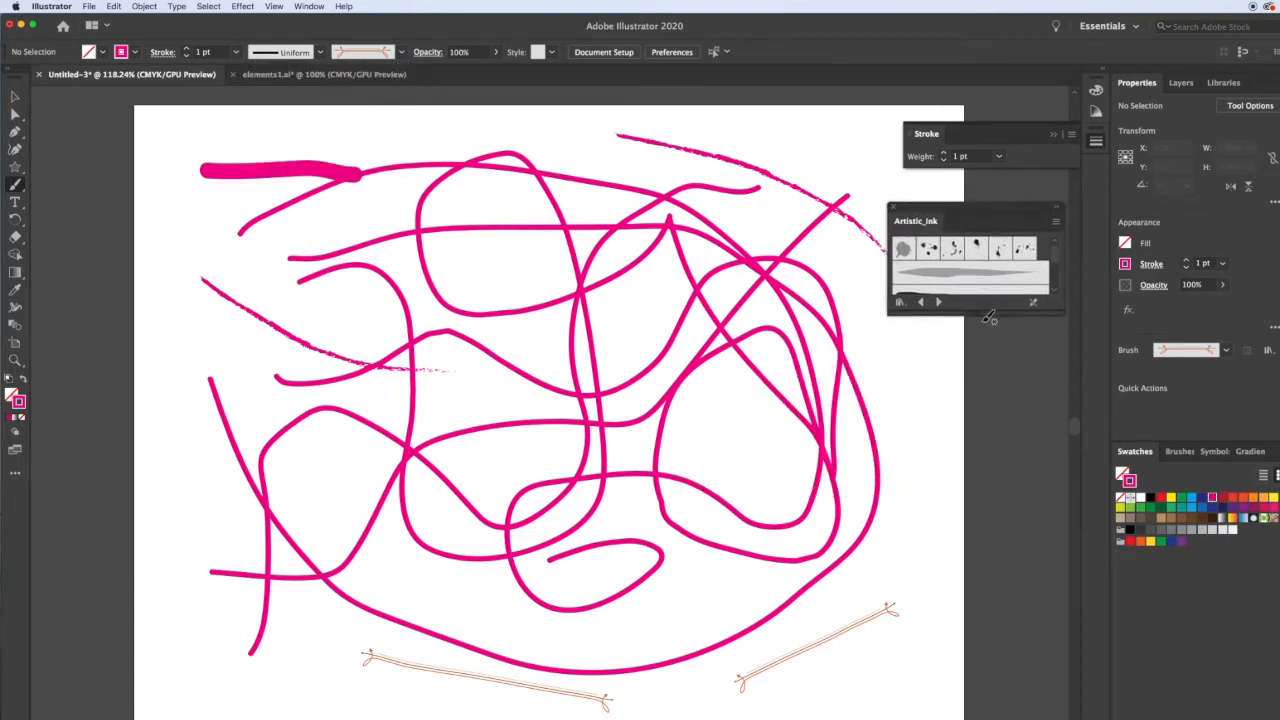
pyautogui.moveTo(982, 313); pyautogui.dragTo(961, 715)
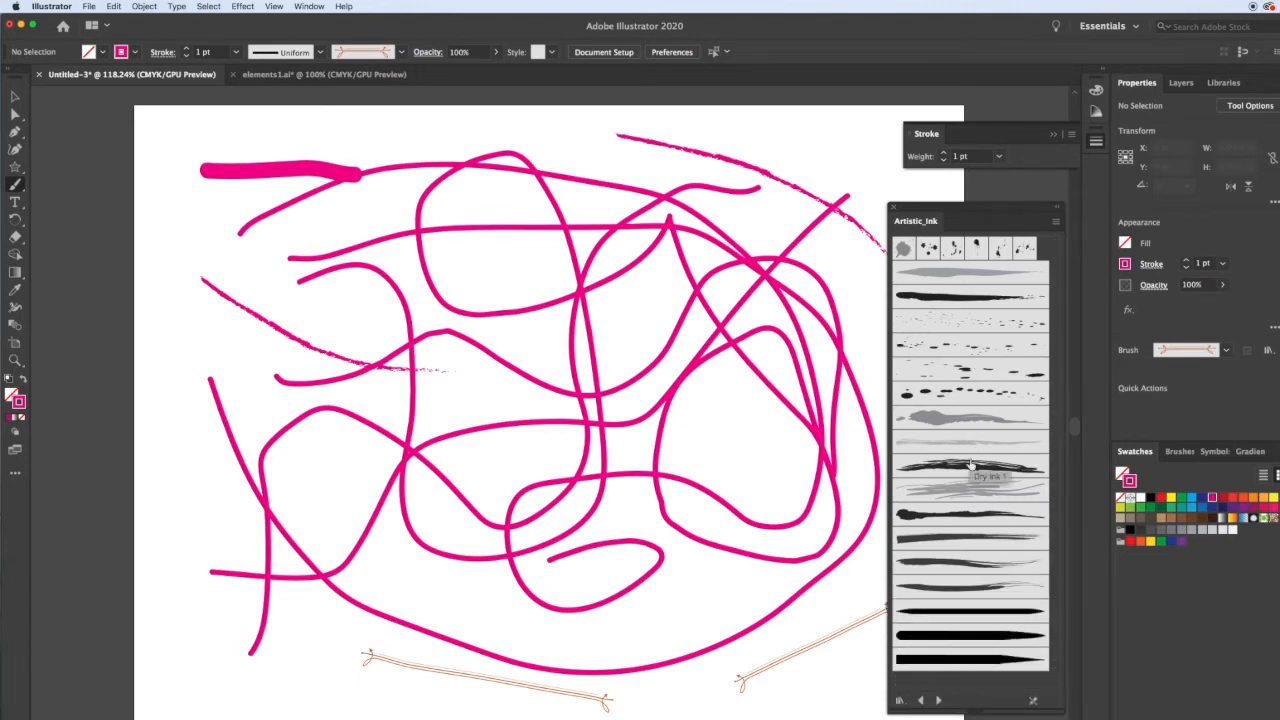
pyautogui.click(963, 514)
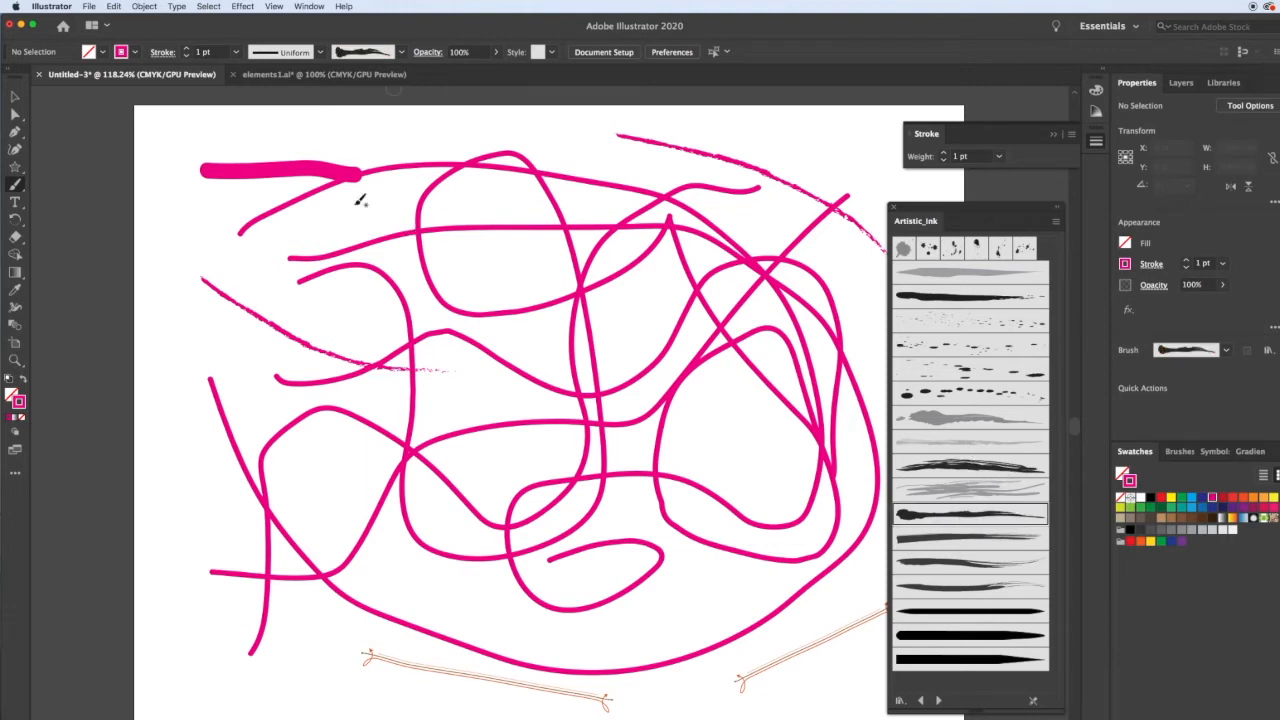
# Select all artwork on the artboard and delete it.
pyautogui.press('v')
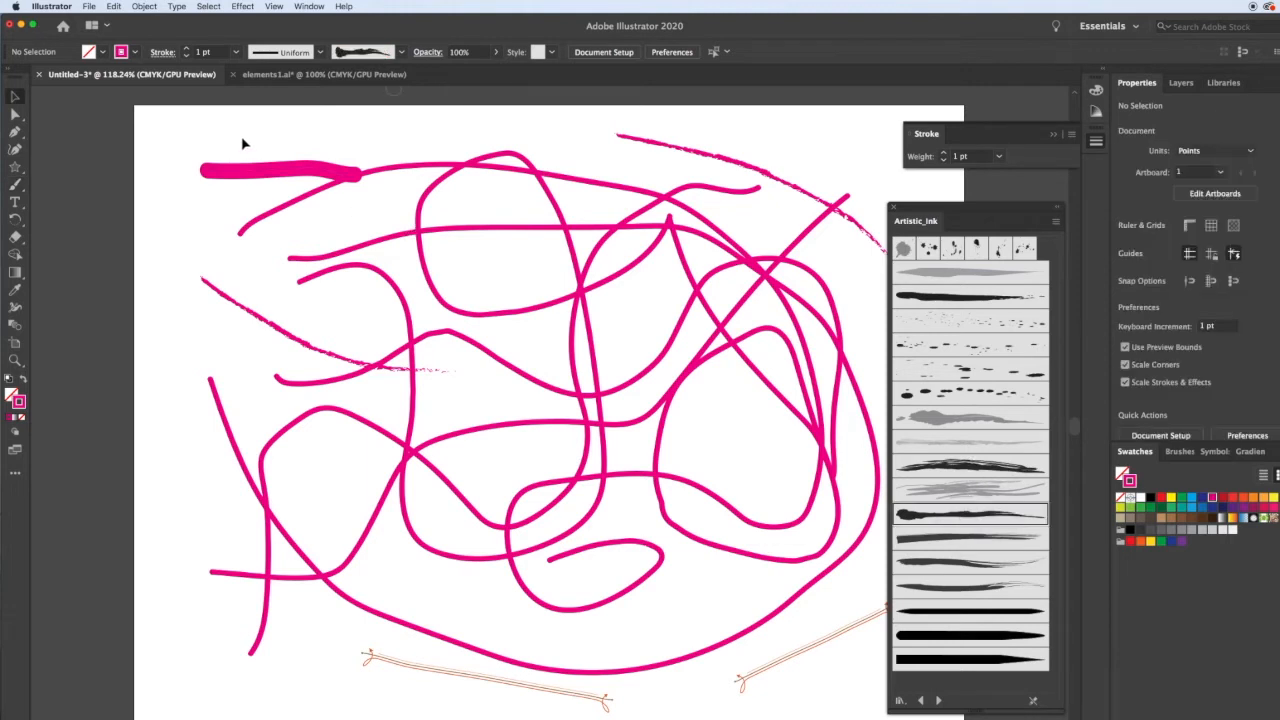
pyautogui.press('super+a')
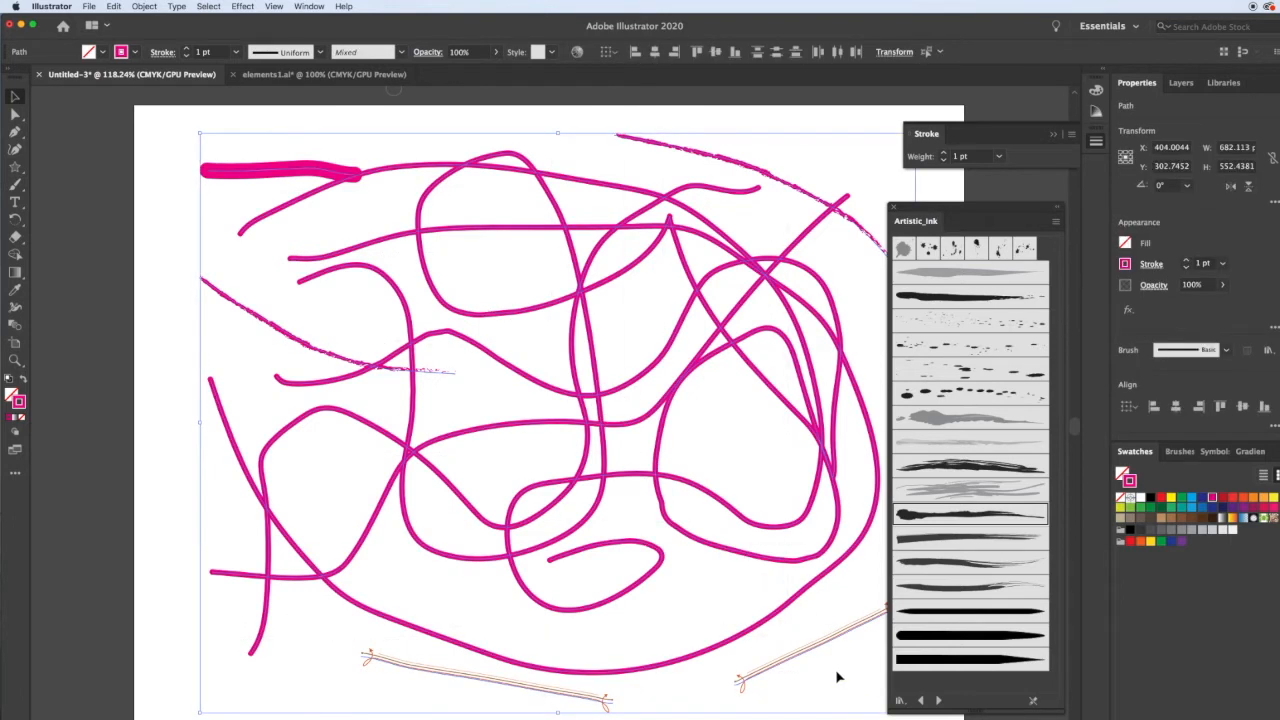
pyautogui.press('Delete')
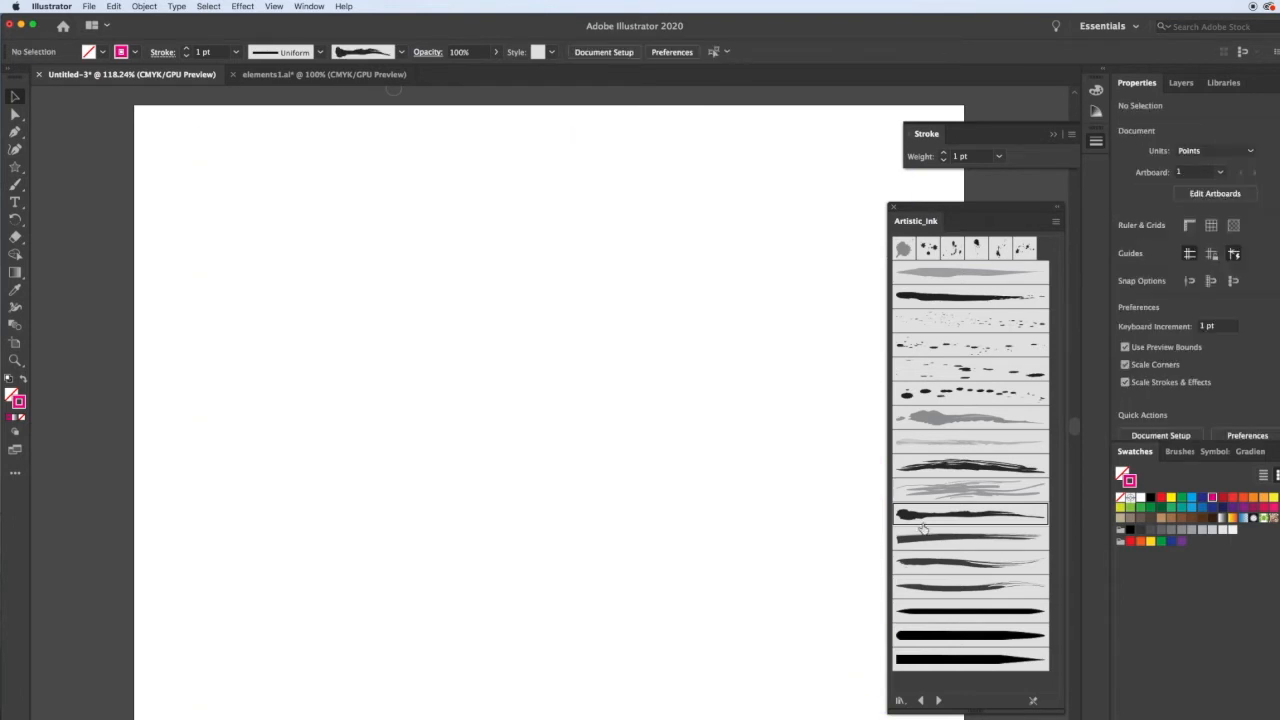
# Switch to the Paintbrush and draw two freehand strokes with the chosen ink brush.
pyautogui.press('b')
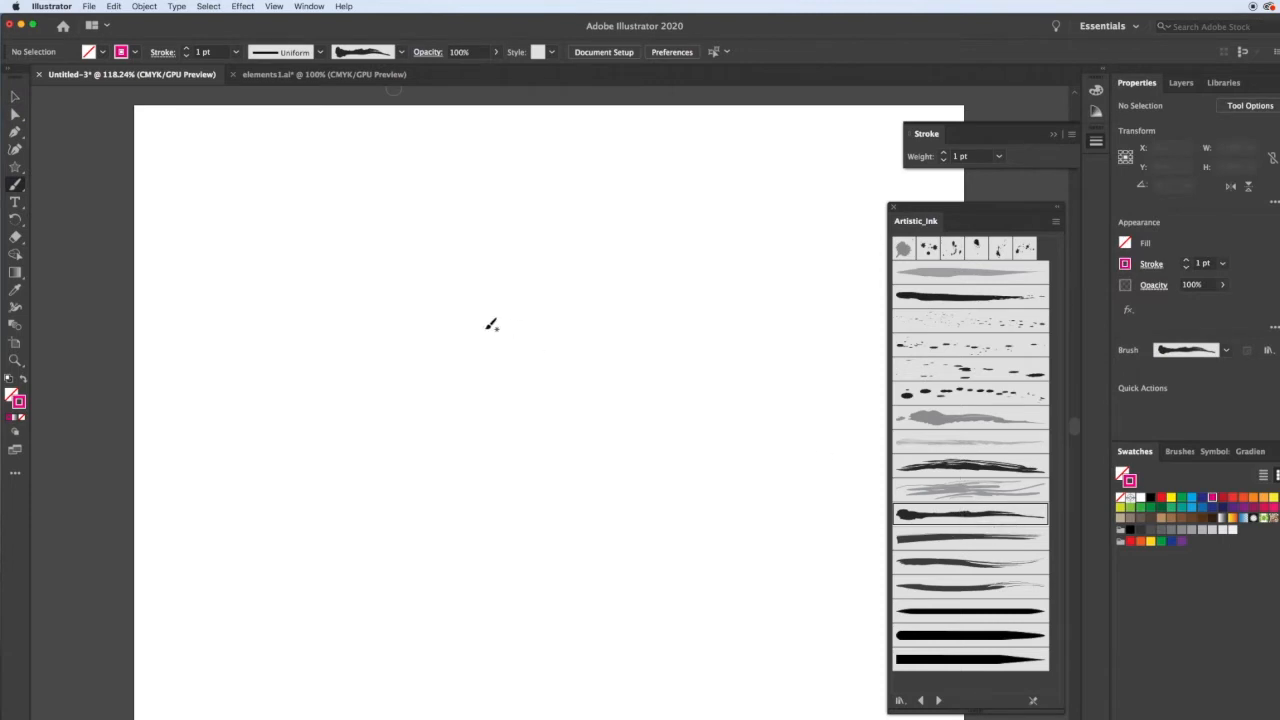
pyautogui.moveTo(251, 232)
pyautogui.mouseDown()
pyautogui.moveTo(318, 281)
pyautogui.moveTo(528, 259)
pyautogui.moveTo(686, 314)
pyautogui.moveTo(683, 369)
pyautogui.moveTo(536, 507)
pyautogui.moveTo(746, 512)
pyautogui.moveTo(767, 474)
pyautogui.mouseUp()
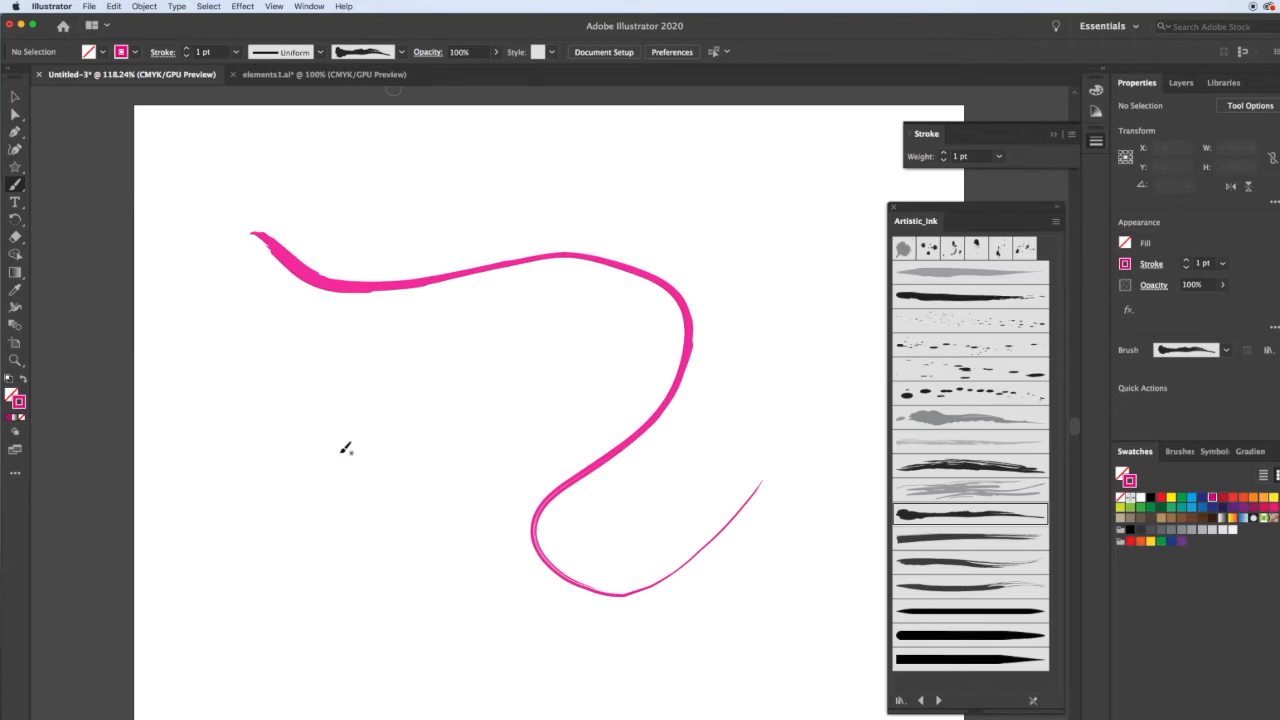
pyautogui.moveTo(258, 340)
pyautogui.mouseDown()
pyautogui.moveTo(350, 583)
pyautogui.moveTo(381, 382)
pyautogui.mouseUp()
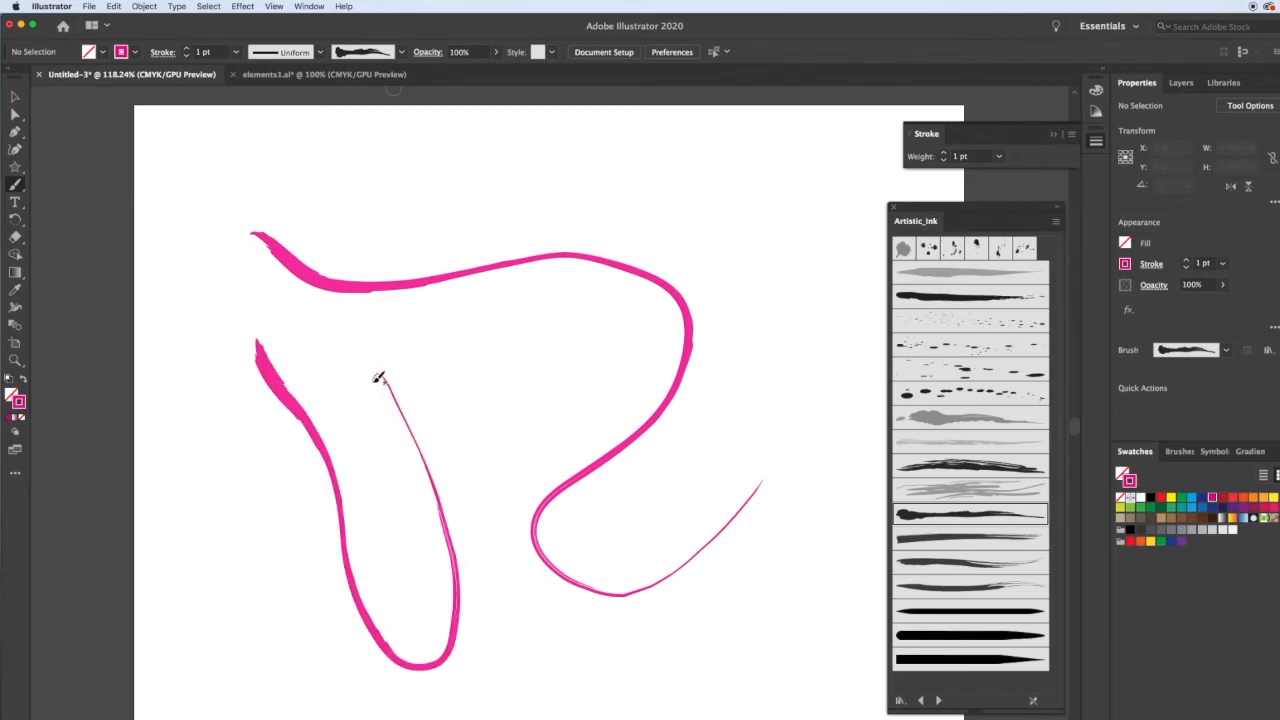
# Paint a third freehand stroke with the ink brush across the top of the artboard.
pyautogui.moveTo(323, 196)
pyautogui.mouseDown()
pyautogui.moveTo(580, 174)
pyautogui.moveTo(746, 336)
pyautogui.mouseUp()
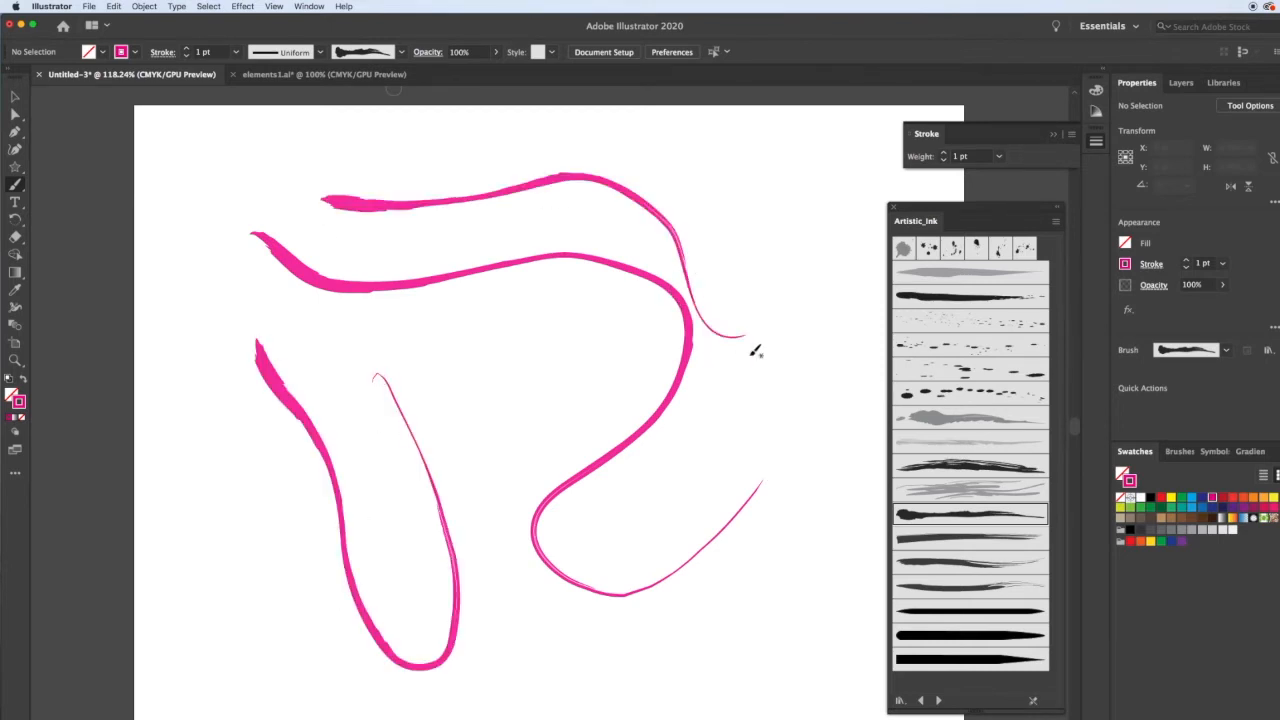
pyautogui.press('v')
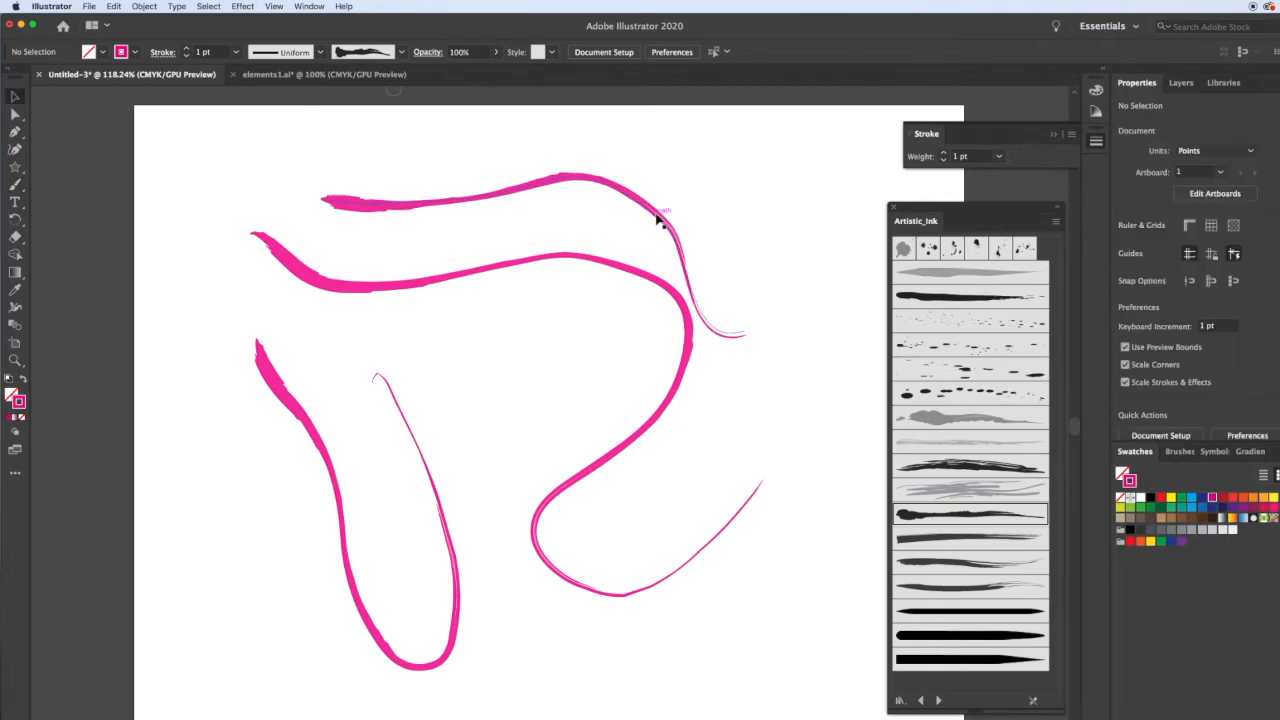
# Move the new stroke up and to the right and recolor it yellow.
pyautogui.click(660, 220)
pyautogui.moveTo(660, 218); pyautogui.dragTo(715, 193)
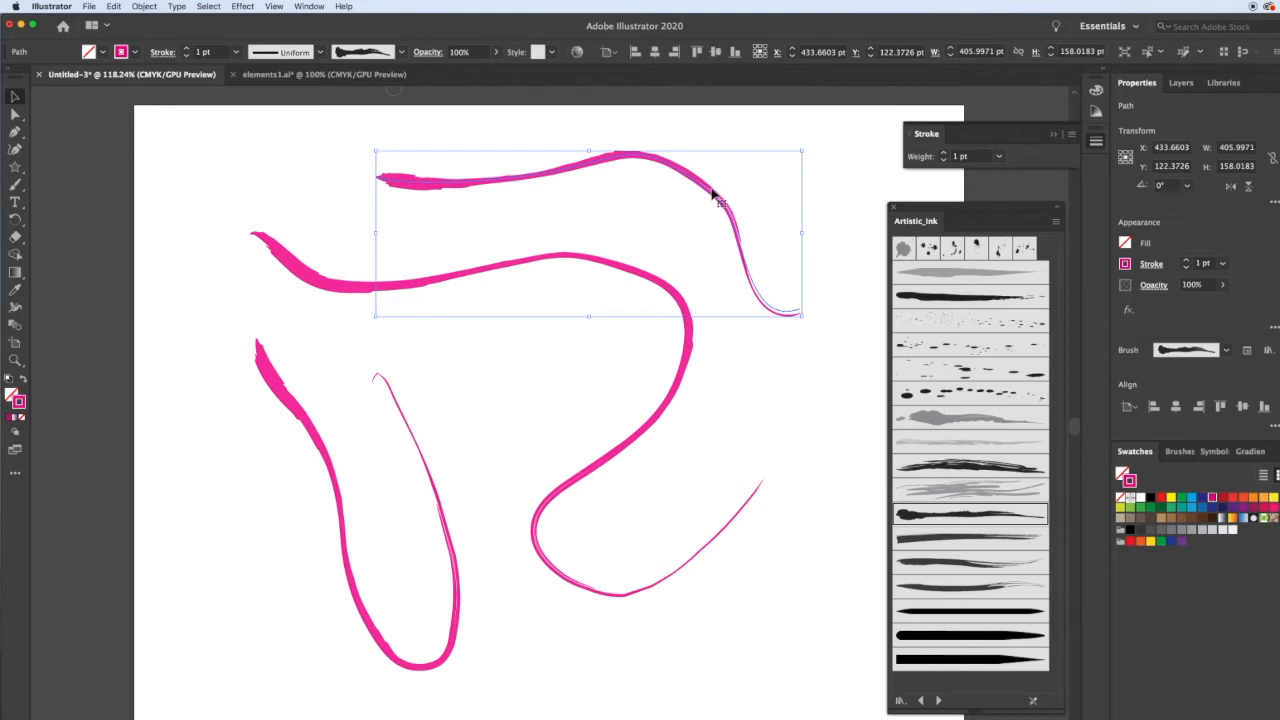
pyautogui.click(1171, 497)
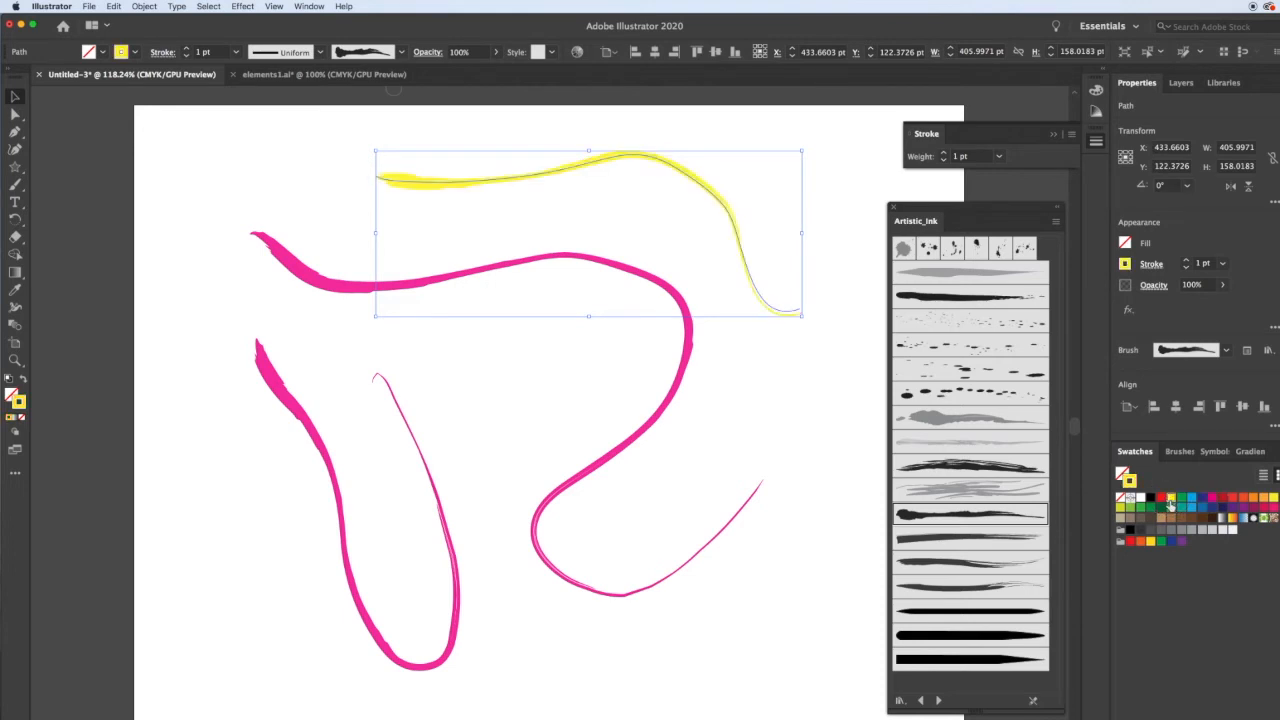
pyautogui.click(645, 184)
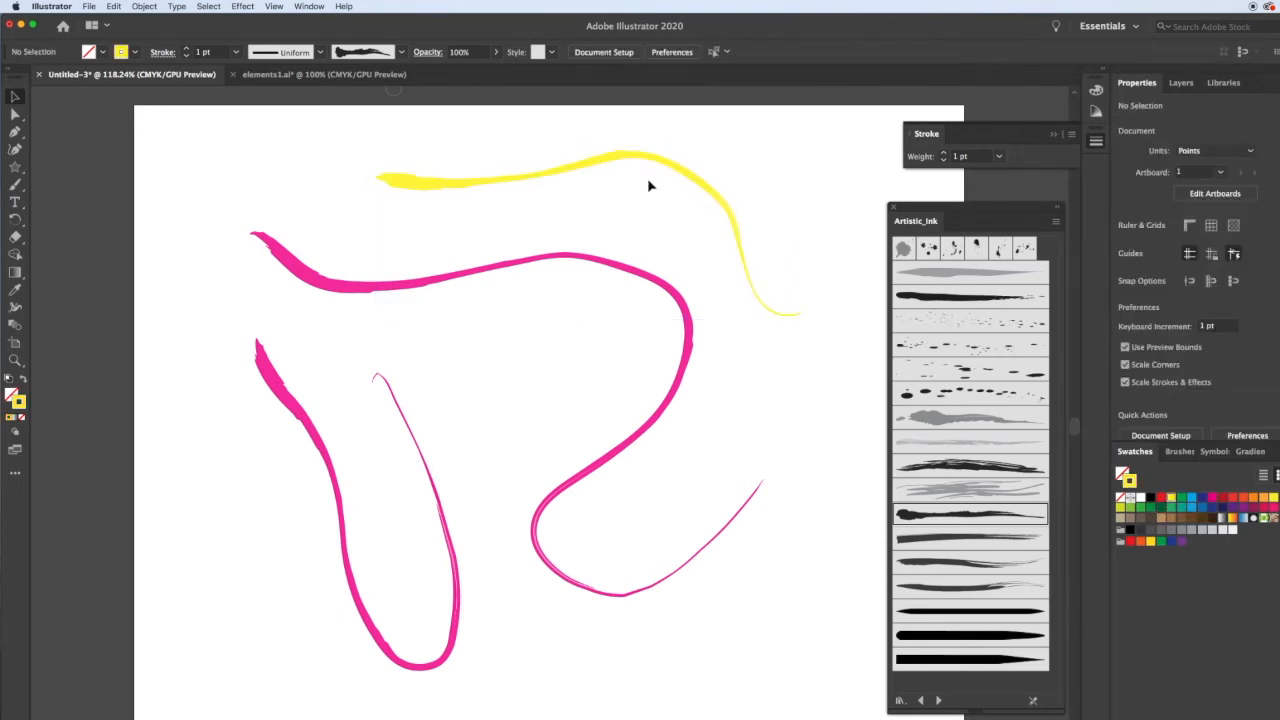
# Reshape the yellow stroke by dragging one of its anchor points and its handle with Direct Selection.
pyautogui.press('a')
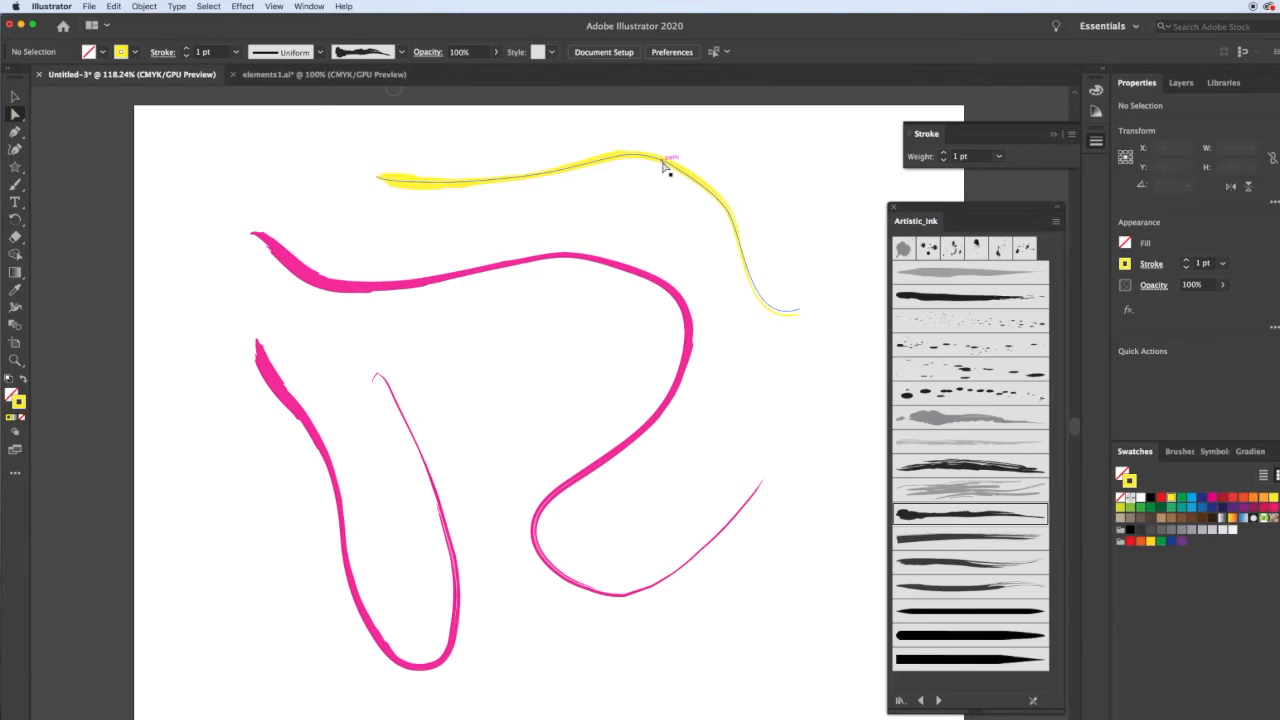
pyautogui.click(664, 166)
pyautogui.moveTo(660, 160); pyautogui.dragTo(732, 126)
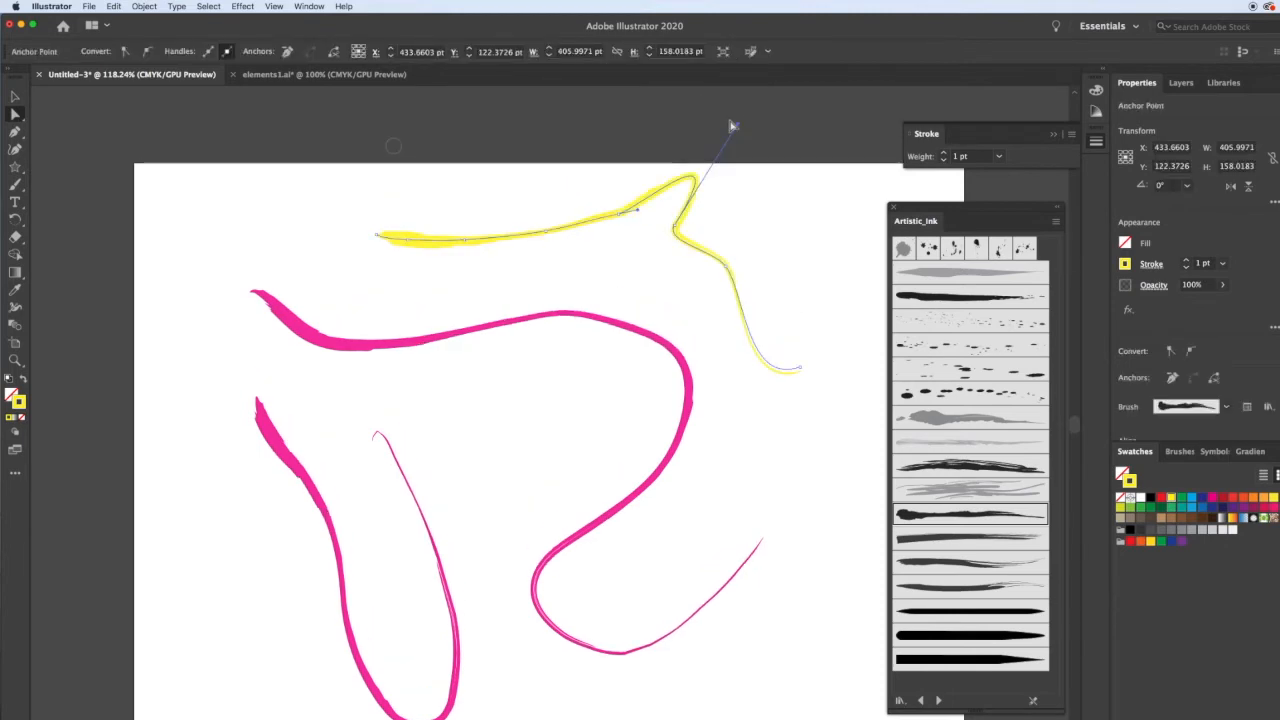
pyautogui.moveTo(680, 230); pyautogui.dragTo(706, 283)
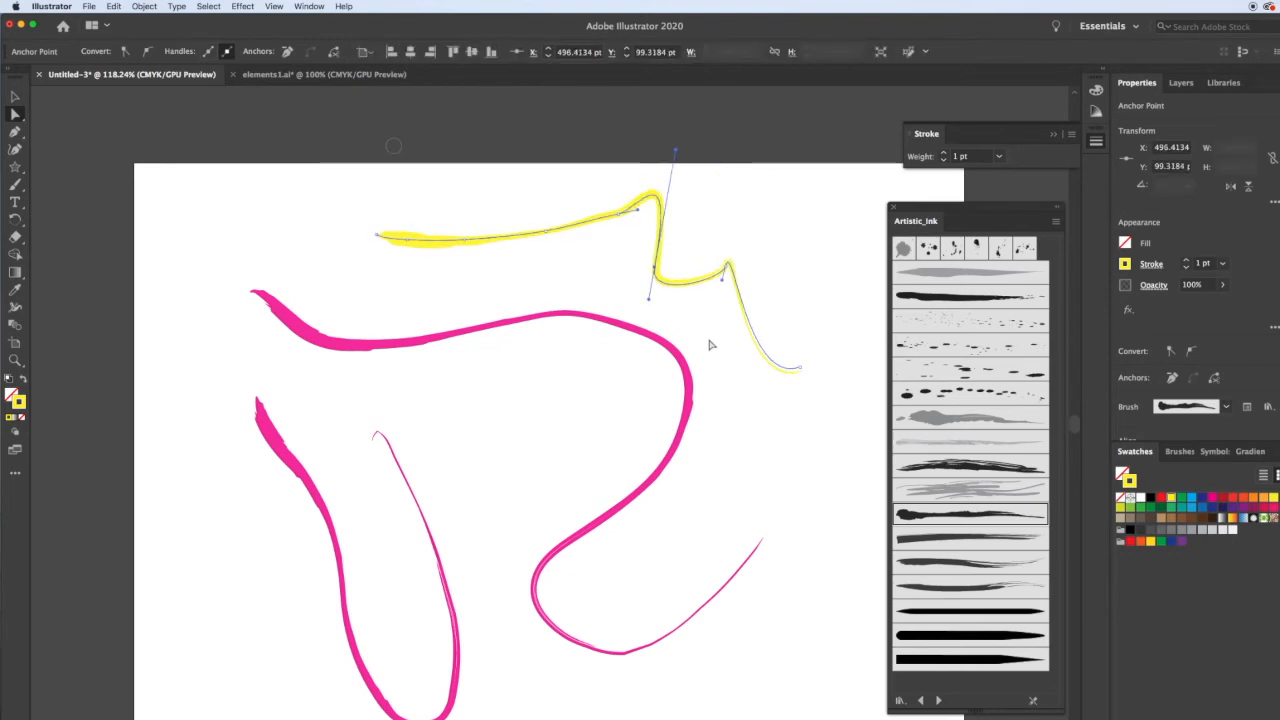
pyautogui.press('v')
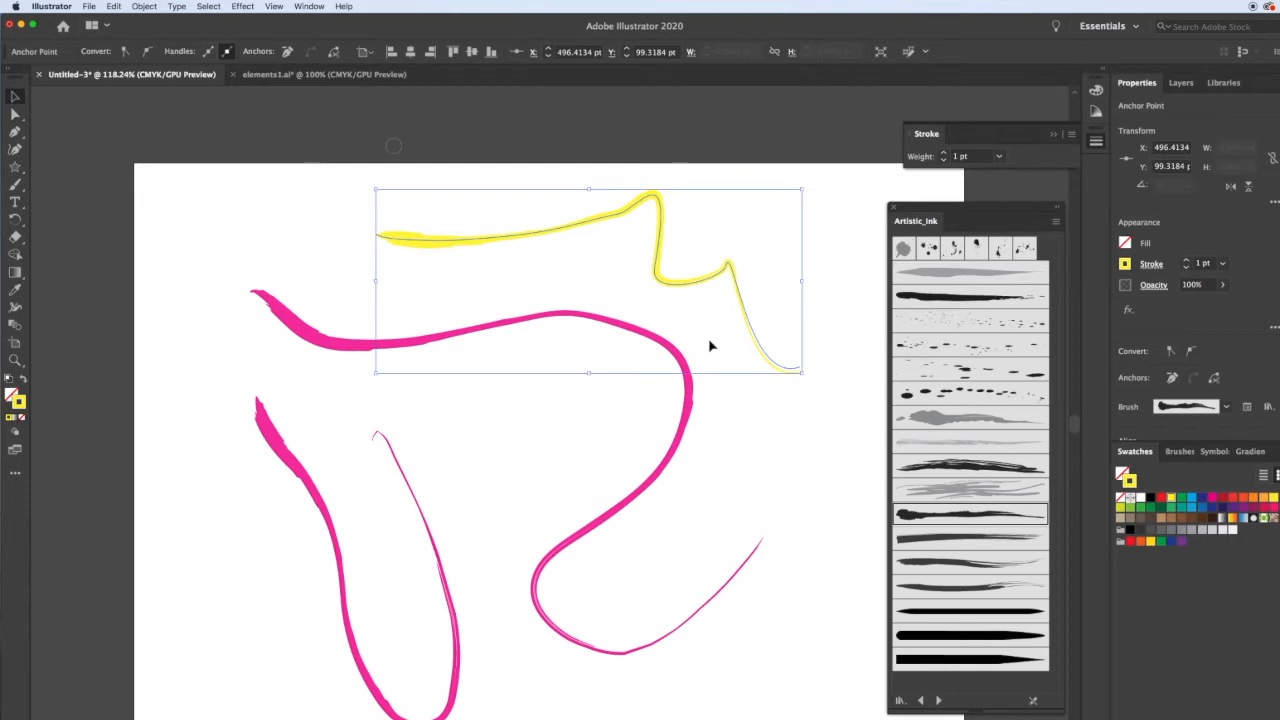
# Select all strokes on the artboard and delete them.
pyautogui.click(757, 441)
pyautogui.scroll(-1, 757, 447)
pyautogui.moveTo(206, 171); pyautogui.dragTo(780, 549)
pyautogui.press('Delete')
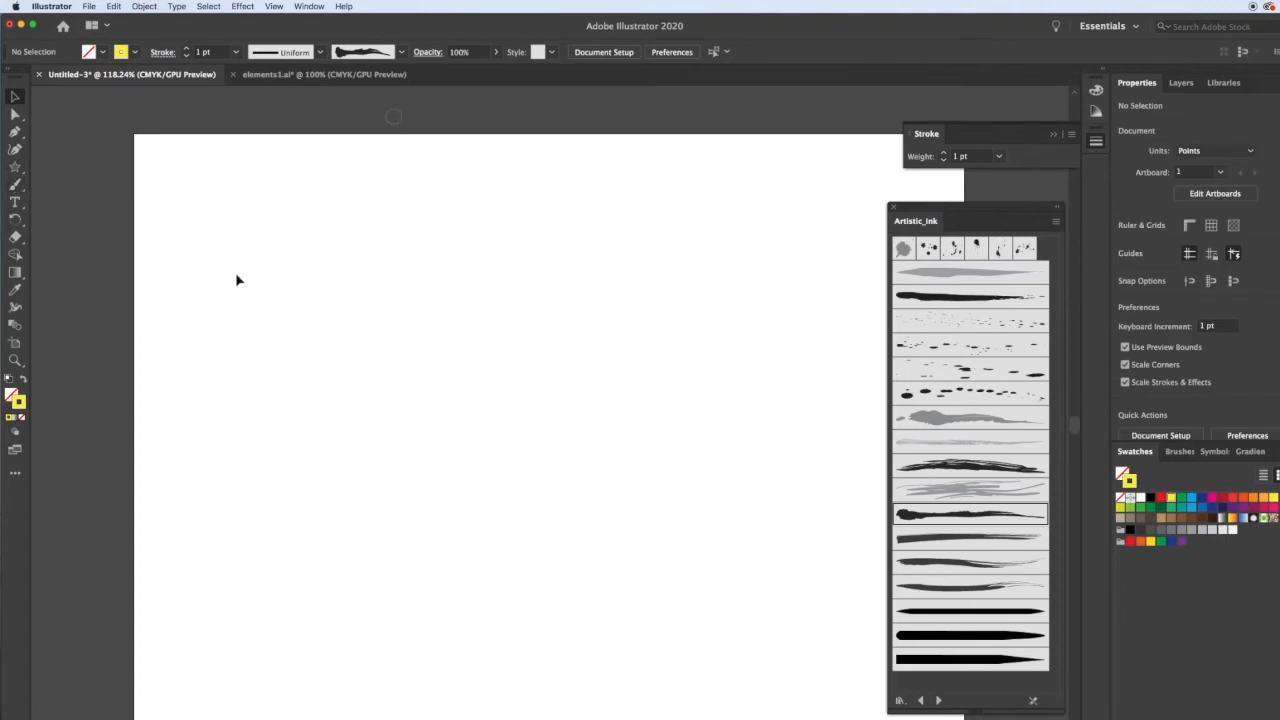
# Choose the 15 pt Round brush and paint a yellow zigzag scribble with the Paintbrush.
pyautogui.press('b')
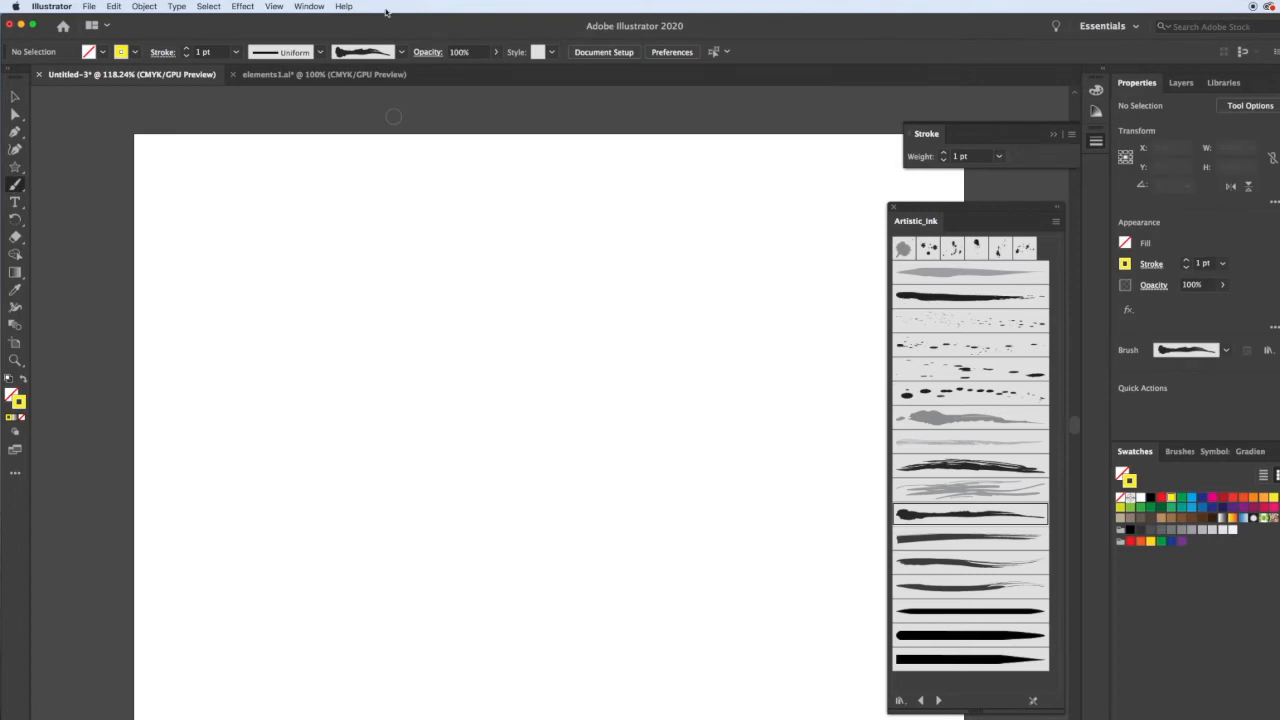
pyautogui.click(401, 52)
pyautogui.scroll(3, 344, 115)
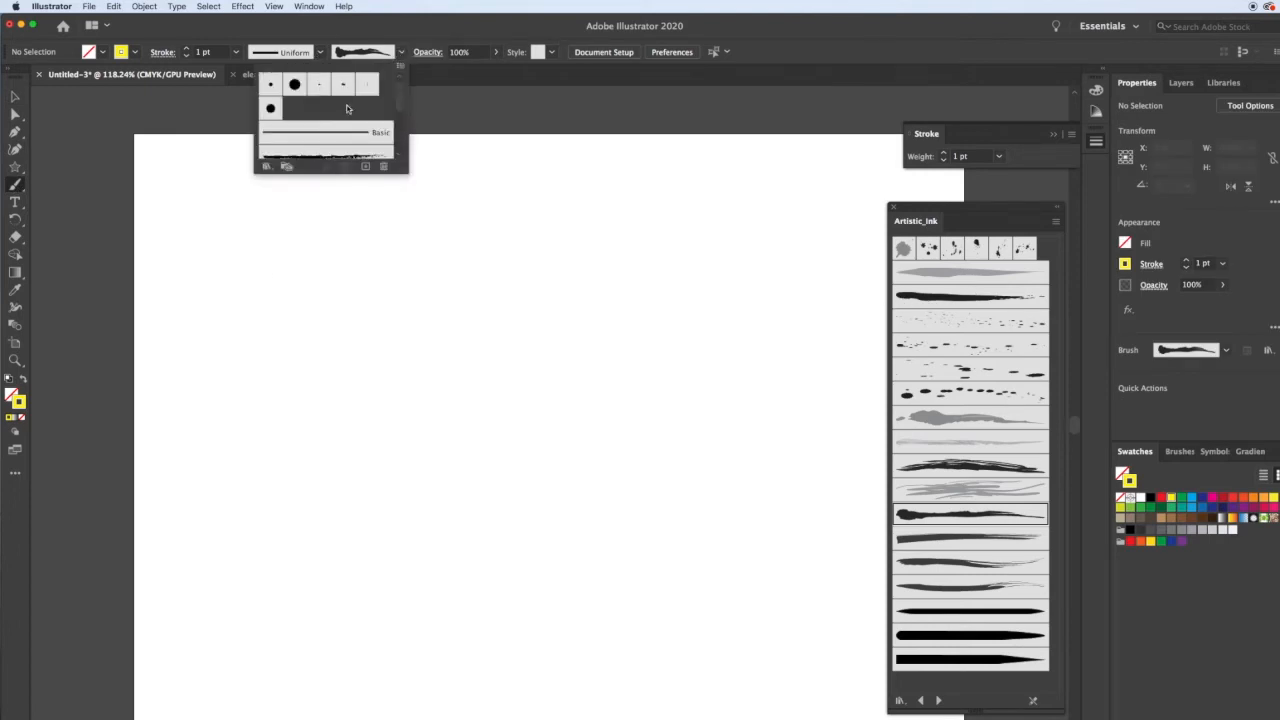
pyautogui.click(294, 85)
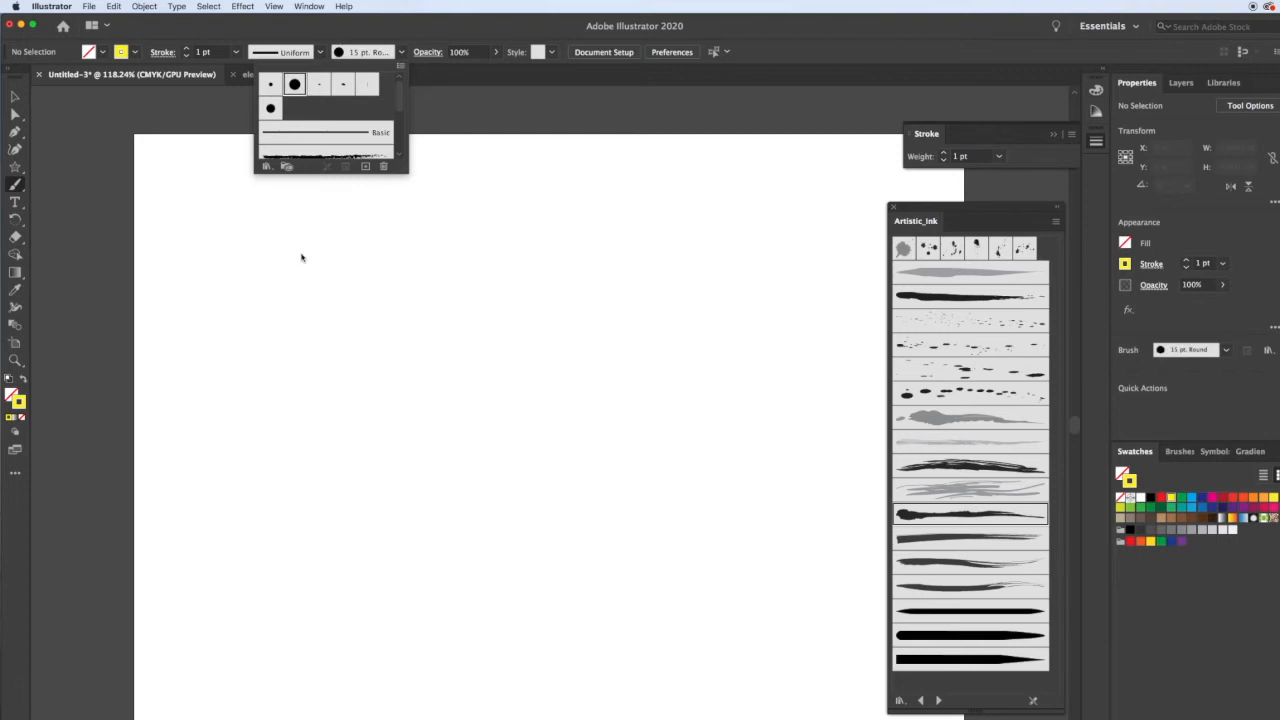
pyautogui.moveTo(296, 280)
pyautogui.mouseDown()
pyautogui.moveTo(377, 302)
pyautogui.moveTo(299, 299)
pyautogui.moveTo(359, 295)
pyautogui.moveTo(290, 311)
pyautogui.moveTo(367, 319)
pyautogui.moveTo(314, 320)
pyautogui.moveTo(396, 317)
pyautogui.moveTo(313, 316)
pyautogui.moveTo(372, 326)
pyautogui.moveTo(311, 329)
pyautogui.moveTo(387, 334)
pyautogui.moveTo(320, 341)
pyautogui.moveTo(362, 342)
pyautogui.moveTo(347, 354)
pyautogui.moveTo(363, 345)
pyautogui.moveTo(302, 350)
pyautogui.moveTo(338, 354)
pyautogui.moveTo(311, 365)
pyautogui.moveTo(361, 355)
pyautogui.moveTo(311, 373)
pyautogui.moveTo(366, 374)
pyautogui.moveTo(311, 399)
pyautogui.moveTo(338, 396)
pyautogui.moveTo(315, 409)
pyautogui.moveTo(345, 427)
pyautogui.mouseUp()
# Switch to the Blob Brush tool and paint a second yellow scribble beside the first.
pyautogui.press('v')
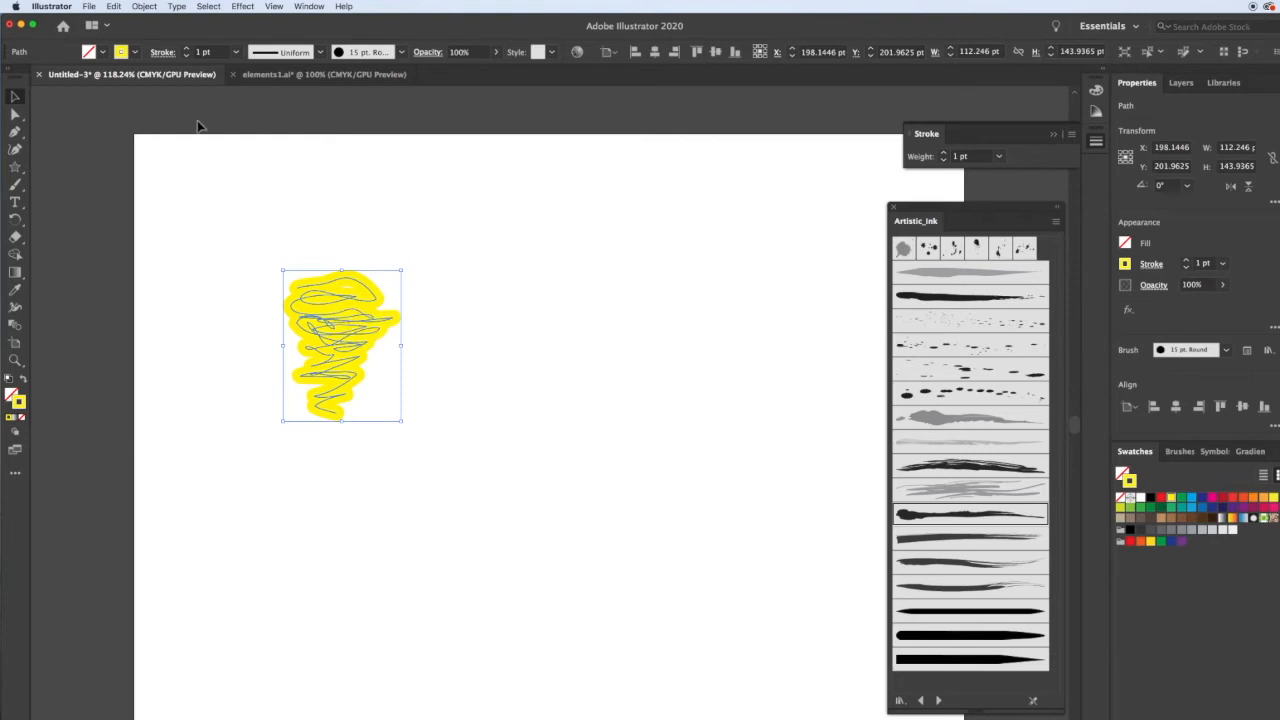
pyautogui.click(15, 184)
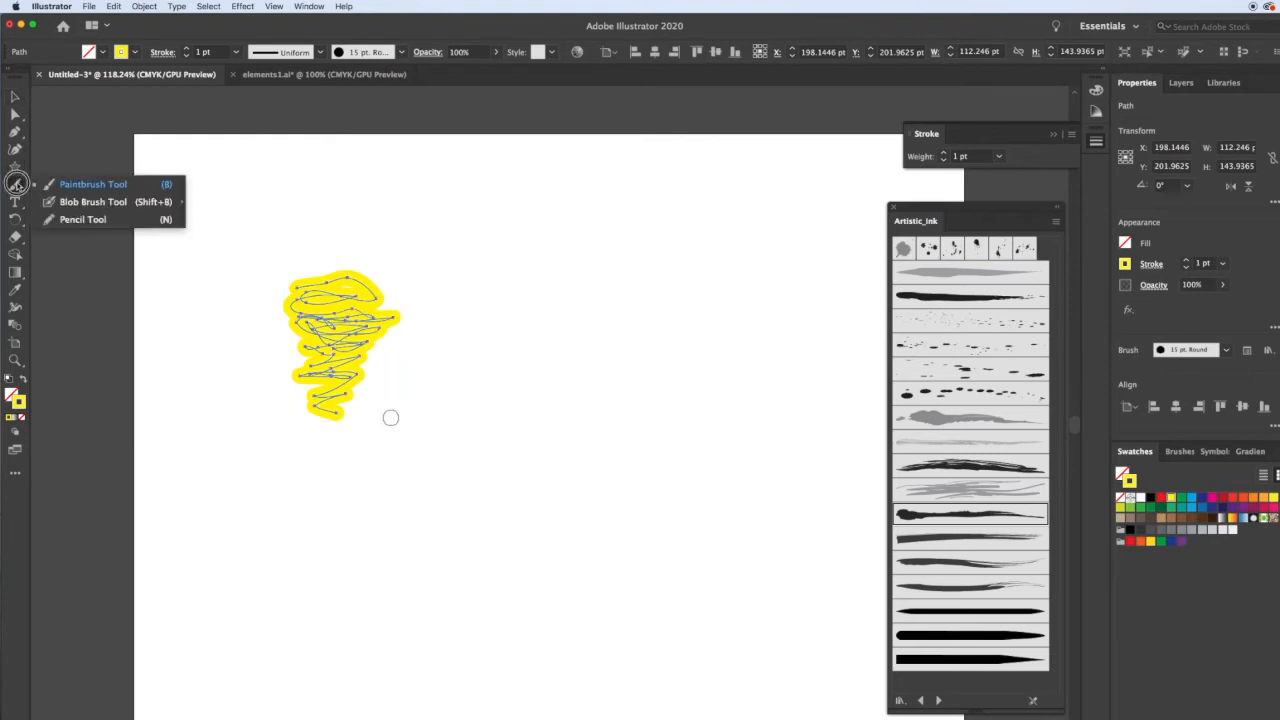
pyautogui.click(75, 201)
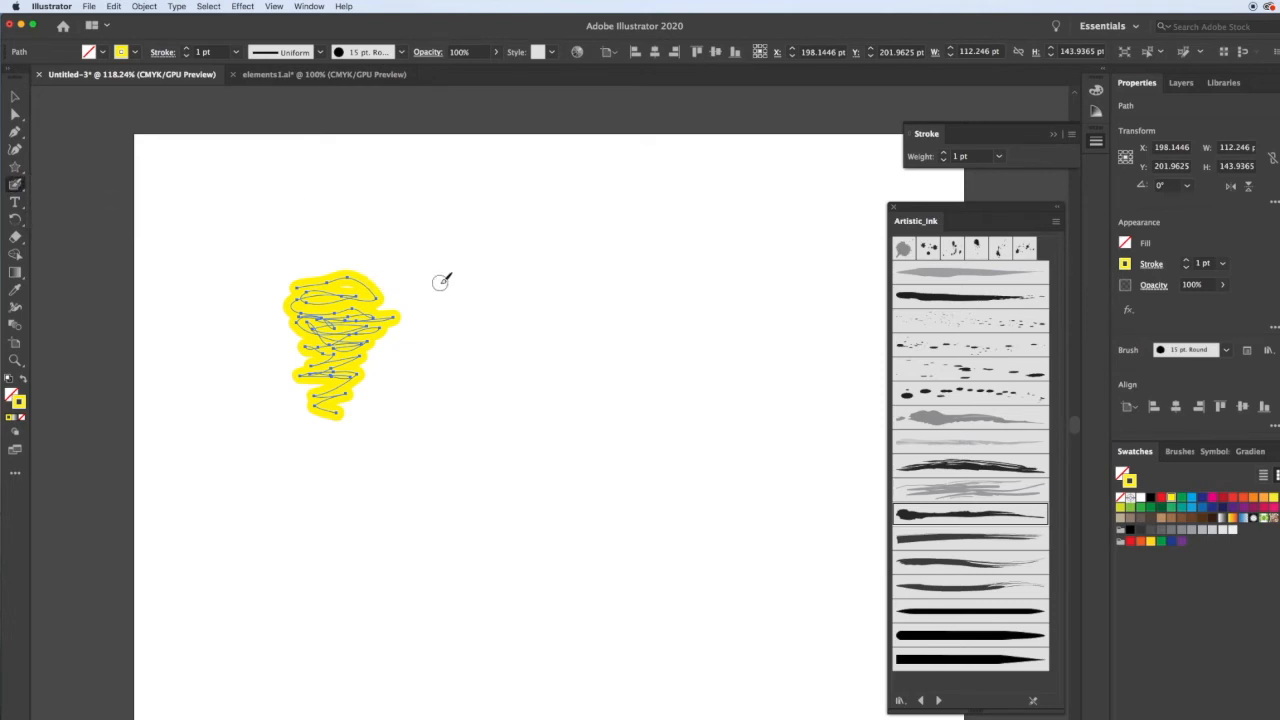
pyautogui.moveTo(440, 282)
pyautogui.mouseDown()
pyautogui.moveTo(505, 290)
pyautogui.moveTo(445, 293)
pyautogui.moveTo(506, 307)
pyautogui.moveTo(420, 317)
pyautogui.moveTo(500, 336)
pyautogui.moveTo(443, 338)
pyautogui.moveTo(475, 350)
pyautogui.moveTo(453, 360)
pyautogui.moveTo(499, 363)
pyautogui.moveTo(444, 360)
pyautogui.moveTo(508, 375)
pyautogui.moveTo(443, 373)
pyautogui.moveTo(483, 385)
pyautogui.moveTo(442, 402)
pyautogui.moveTo(483, 413)
pyautogui.moveTo(441, 428)
pyautogui.moveTo(489, 431)
pyautogui.mouseUp()
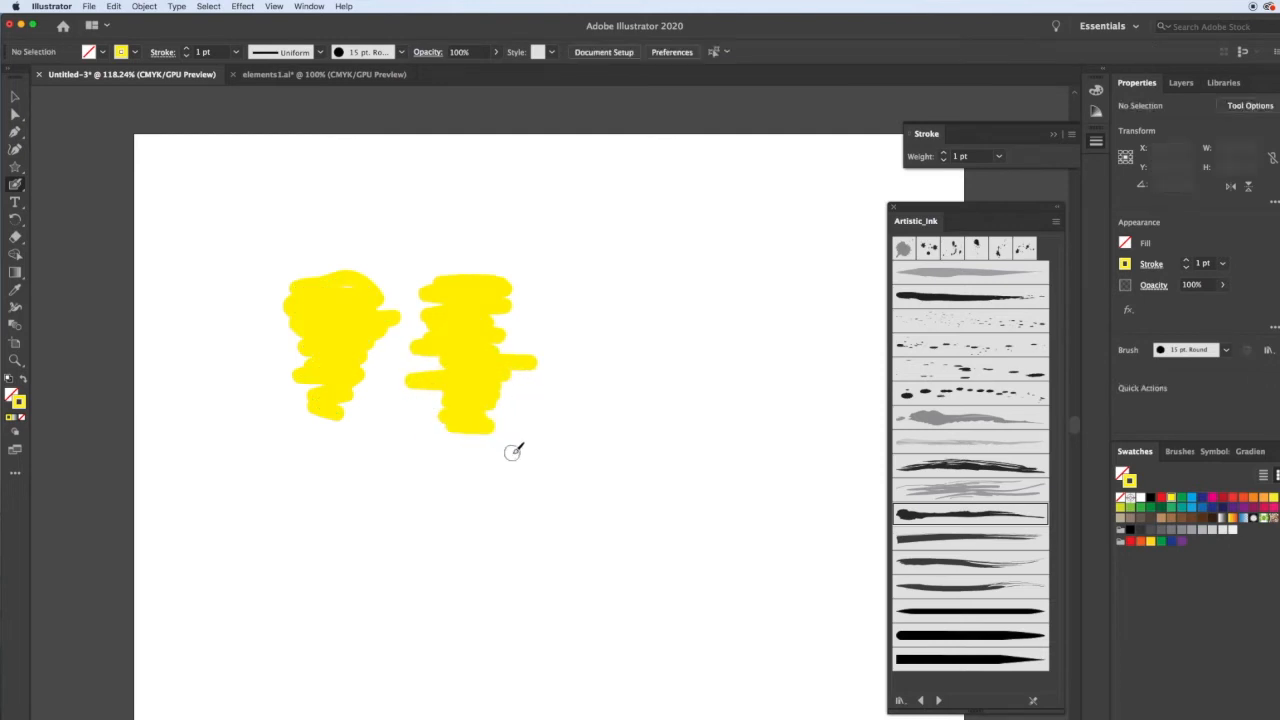
# Select the blob shape, enlarge it by its corner and nudge it slightly upward.
pyautogui.press('v')
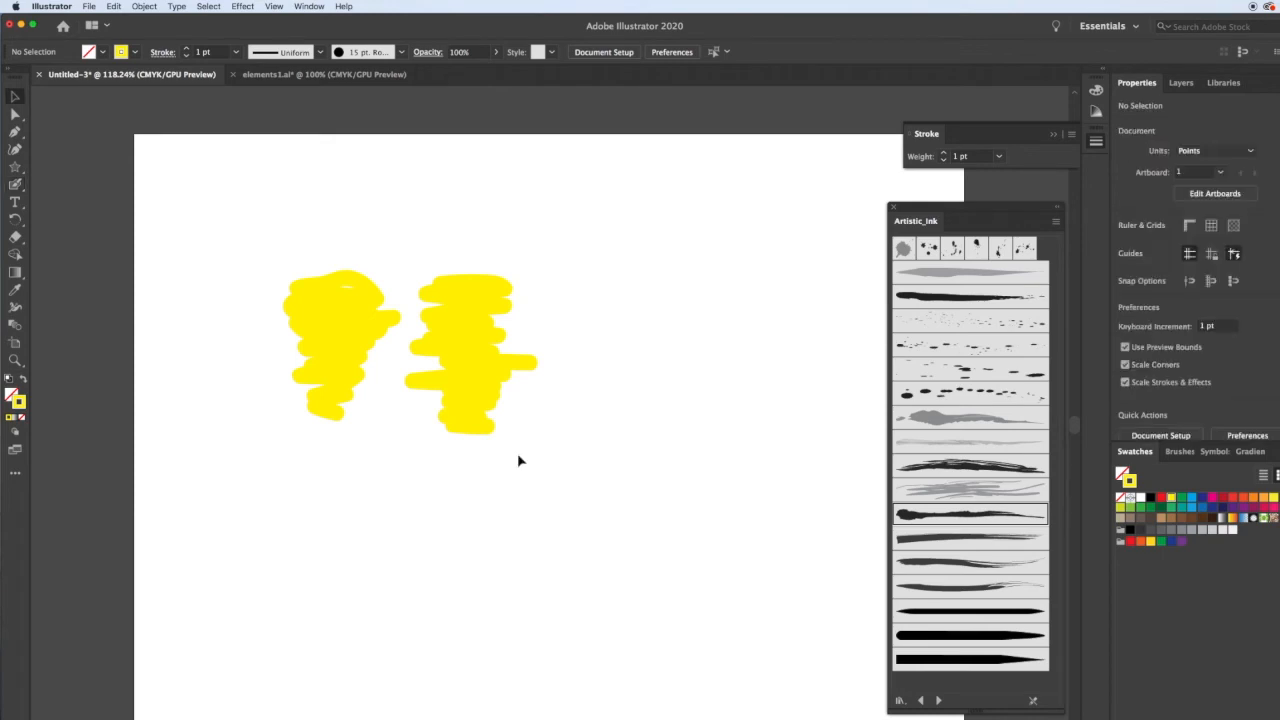
pyautogui.click(462, 345)
pyautogui.moveTo(538, 435); pyautogui.dragTo(635, 552)
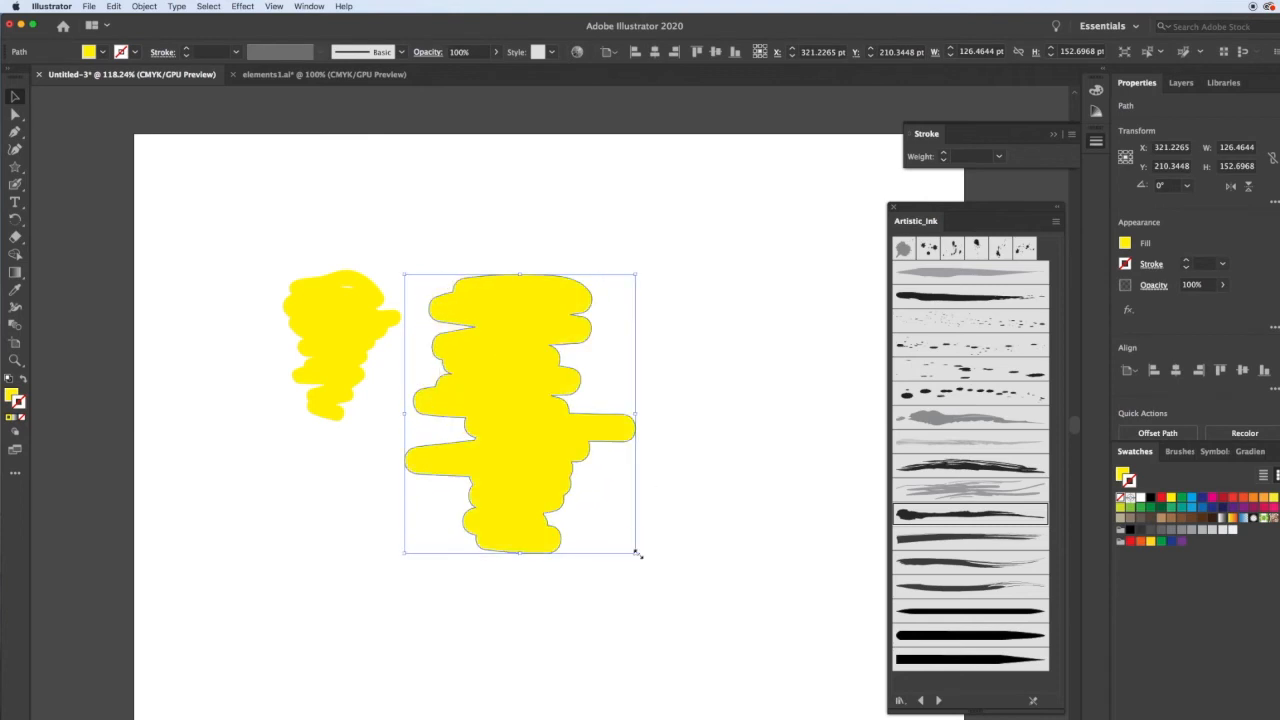
pyautogui.click(716, 325)
pyautogui.moveTo(559, 298); pyautogui.dragTo(574, 280)
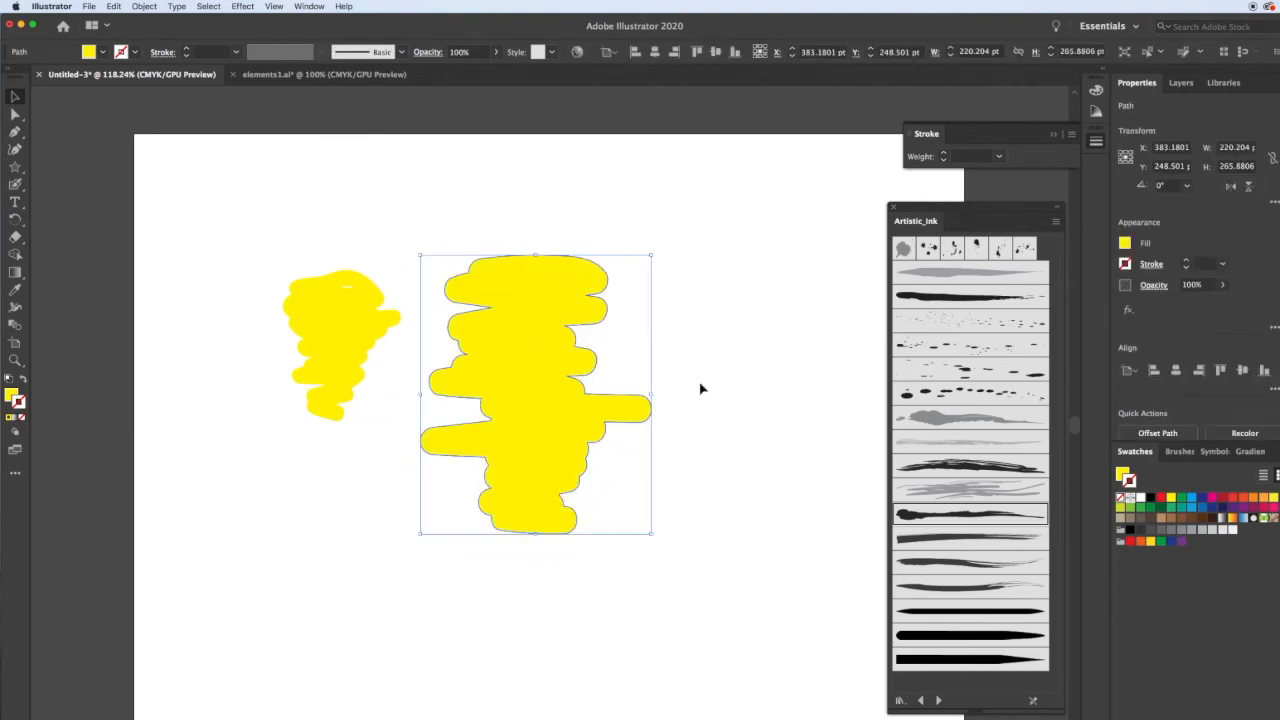
# Give the blob shape a red stroke with a tapered width profile at 7 pt weight.
pyautogui.click(1161, 499)
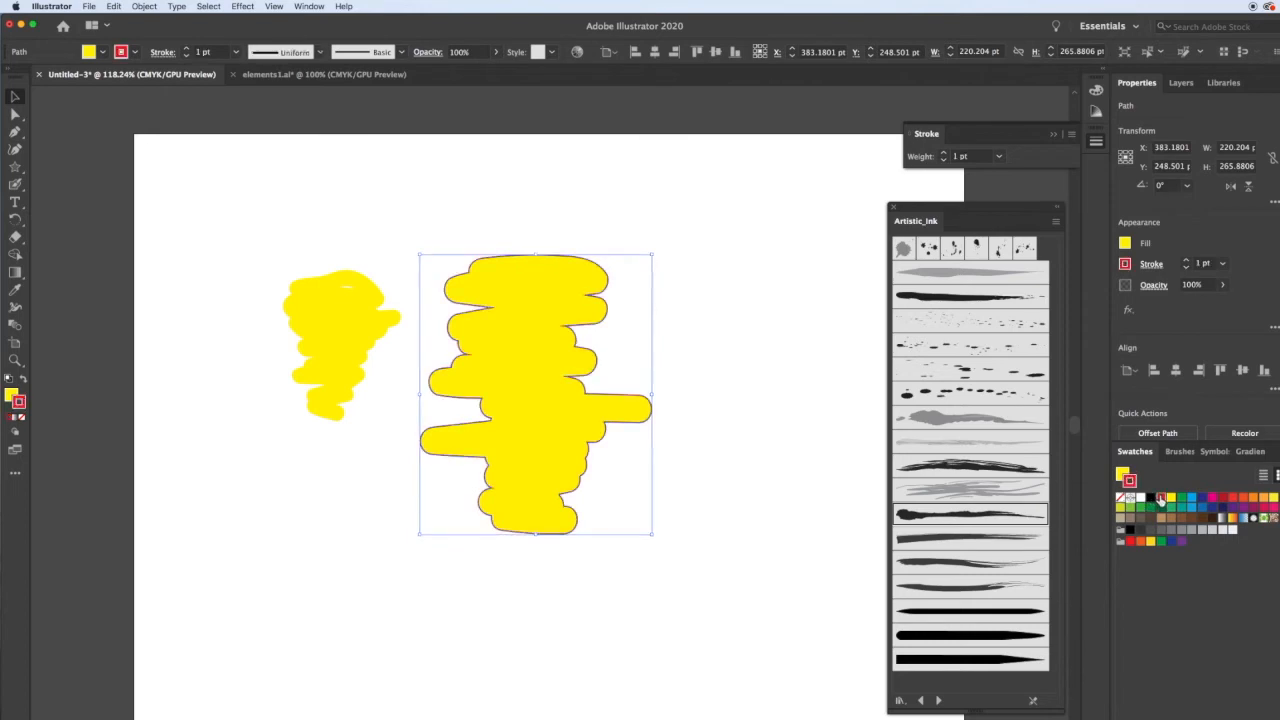
pyautogui.click(321, 52)
pyautogui.click(290, 110)
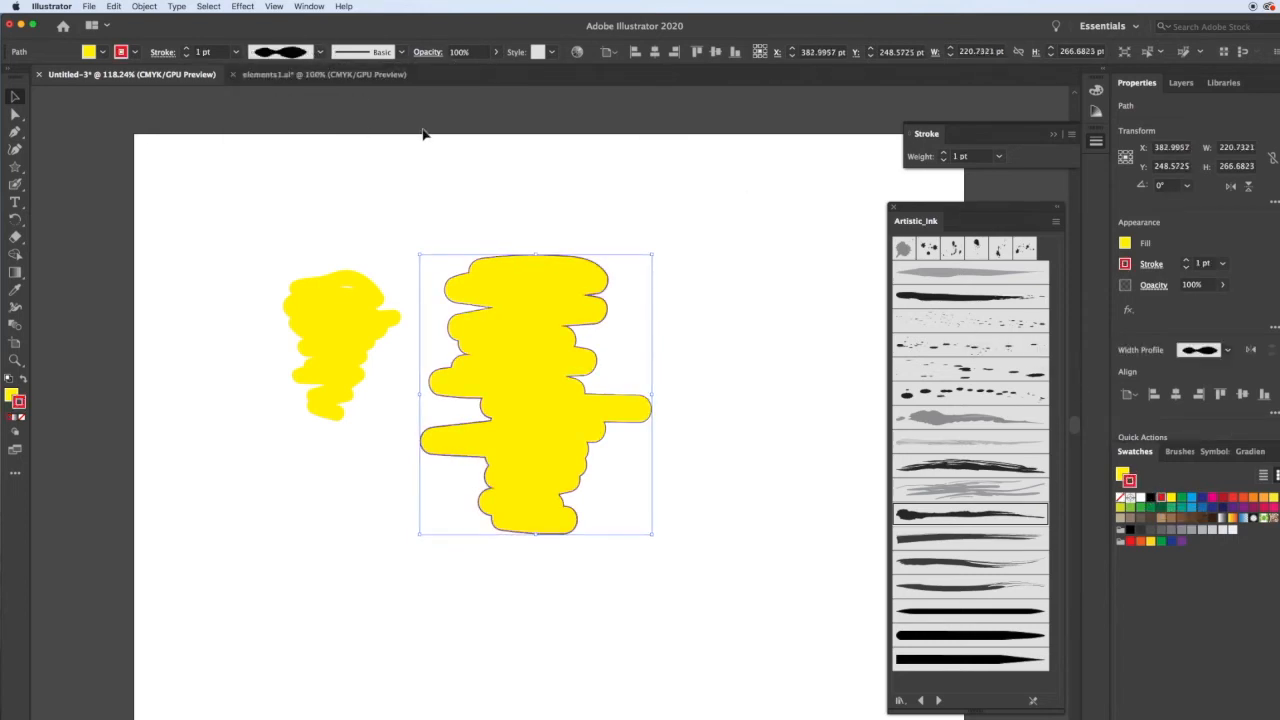
pyautogui.click(944, 153)
pyautogui.click(944, 153)
pyautogui.click(944, 153)
pyautogui.click(944, 153)
pyautogui.click(944, 153)
pyautogui.click(944, 153)
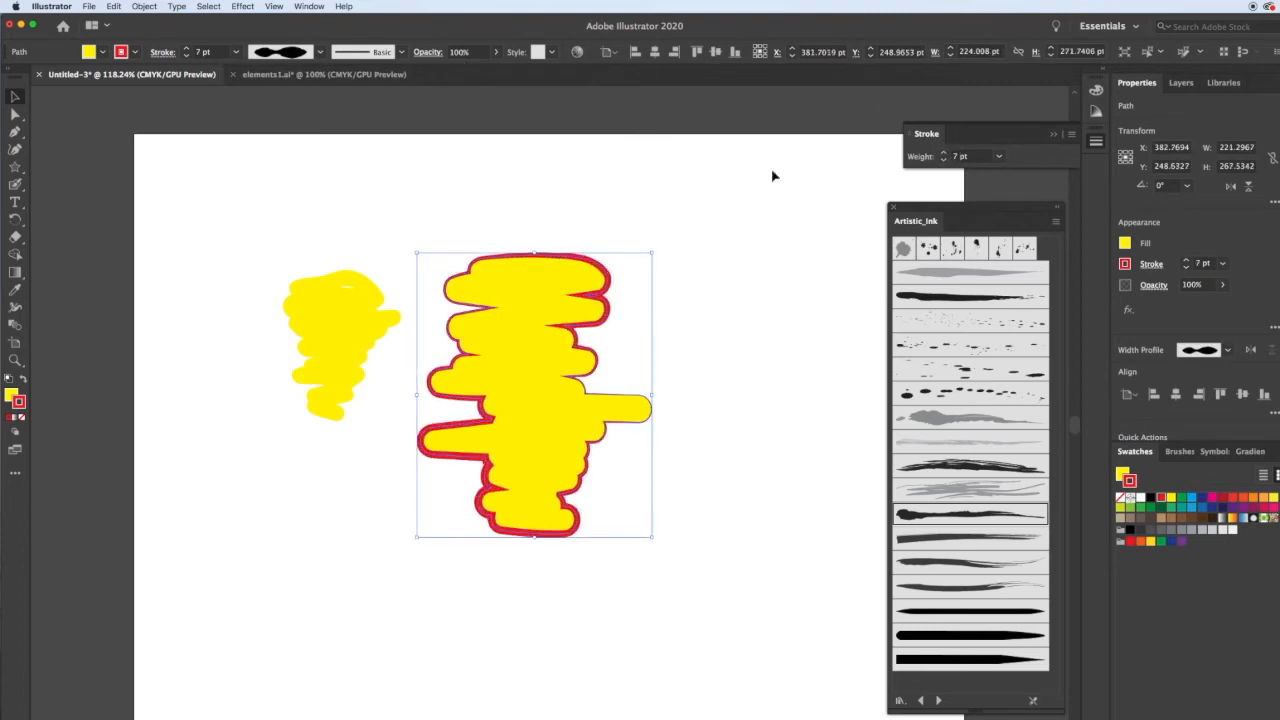
# Reshape the yellow paintbrush scribble by dragging several of its anchor points outward.
pyautogui.click(727, 315)
pyautogui.click(366, 337)
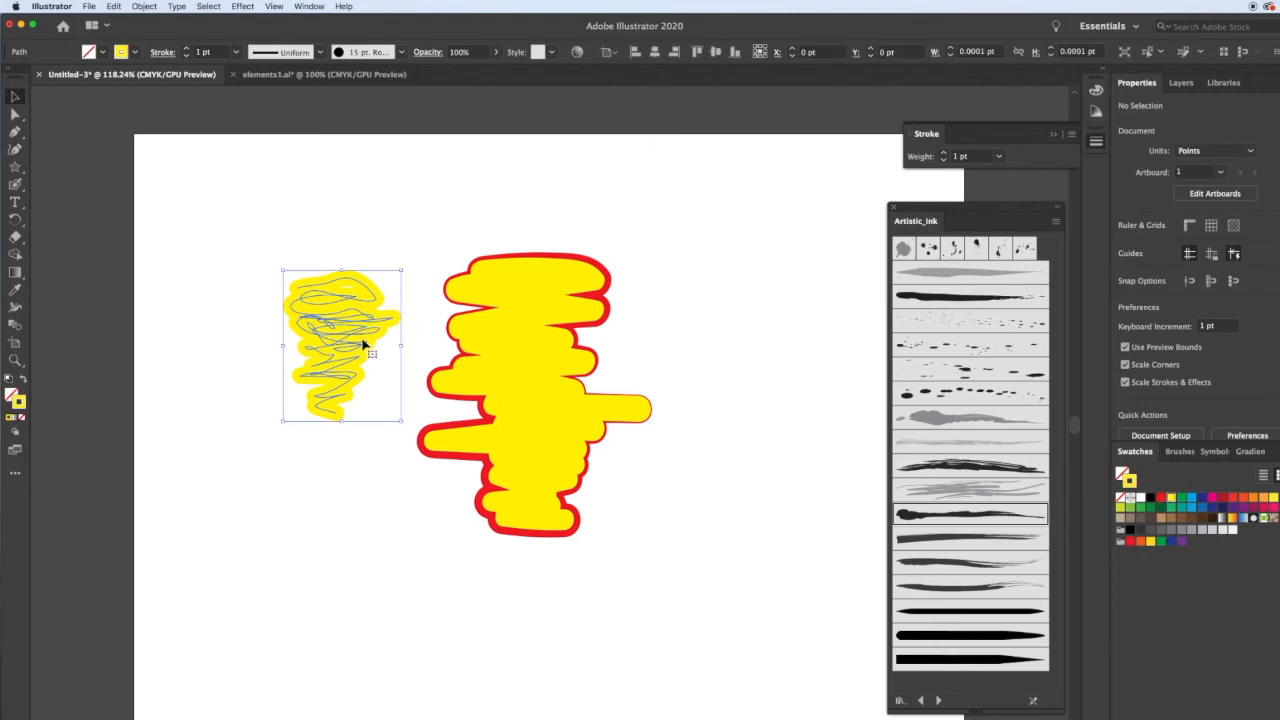
pyautogui.click(361, 269)
pyautogui.press('a')
pyautogui.click(366, 283)
pyautogui.moveTo(350, 283); pyautogui.dragTo(340, 200)
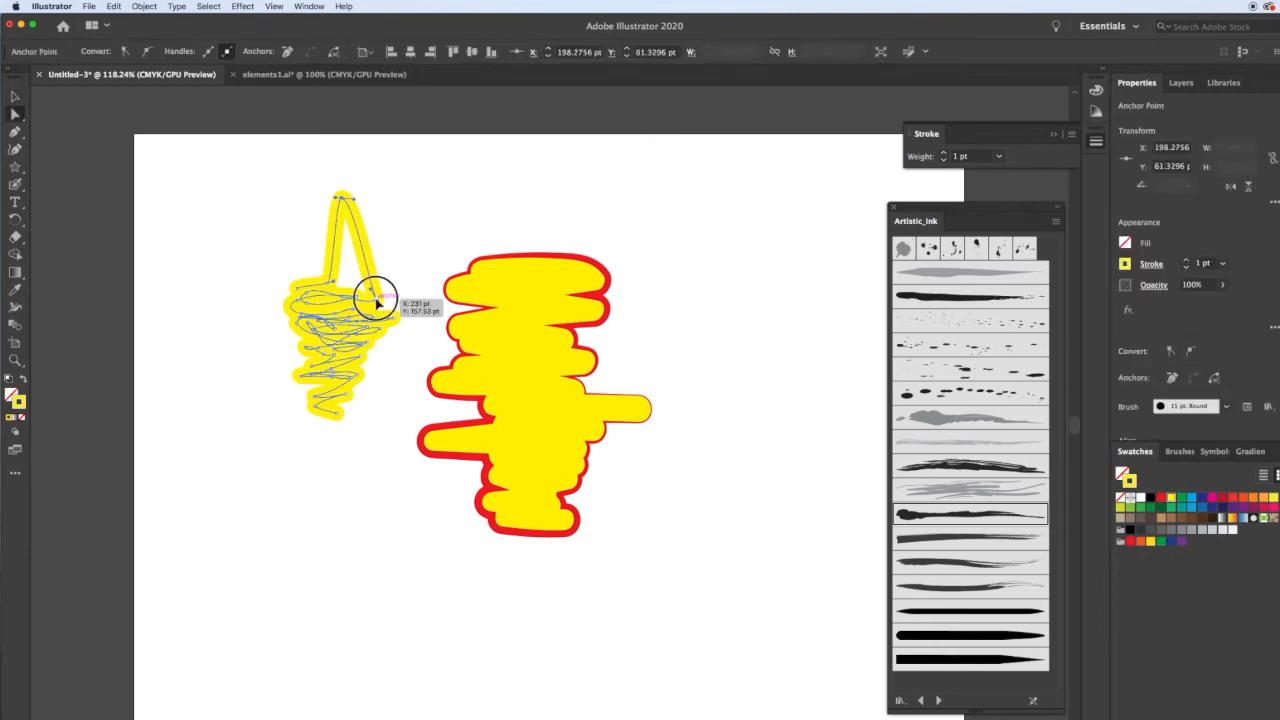
pyautogui.moveTo(375, 295); pyautogui.dragTo(443, 220)
pyautogui.moveTo(395, 322); pyautogui.dragTo(416, 356)
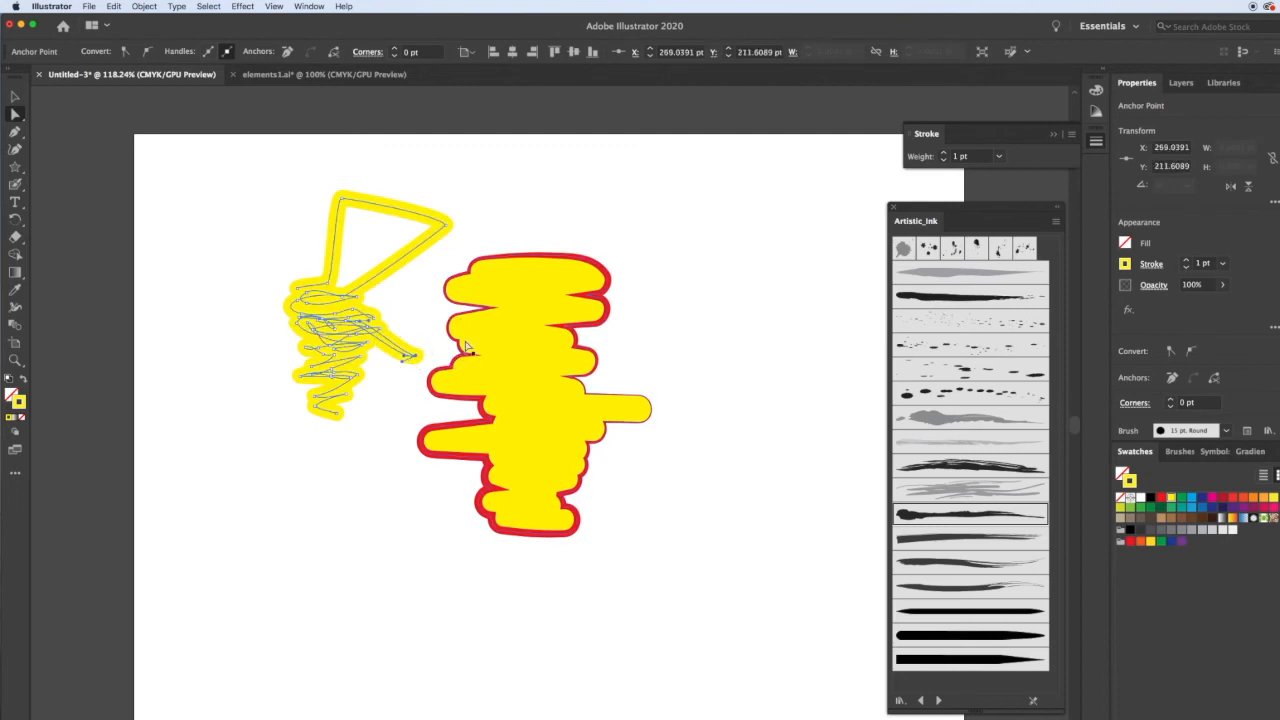
pyautogui.click(500, 347)
pyautogui.click(668, 337)
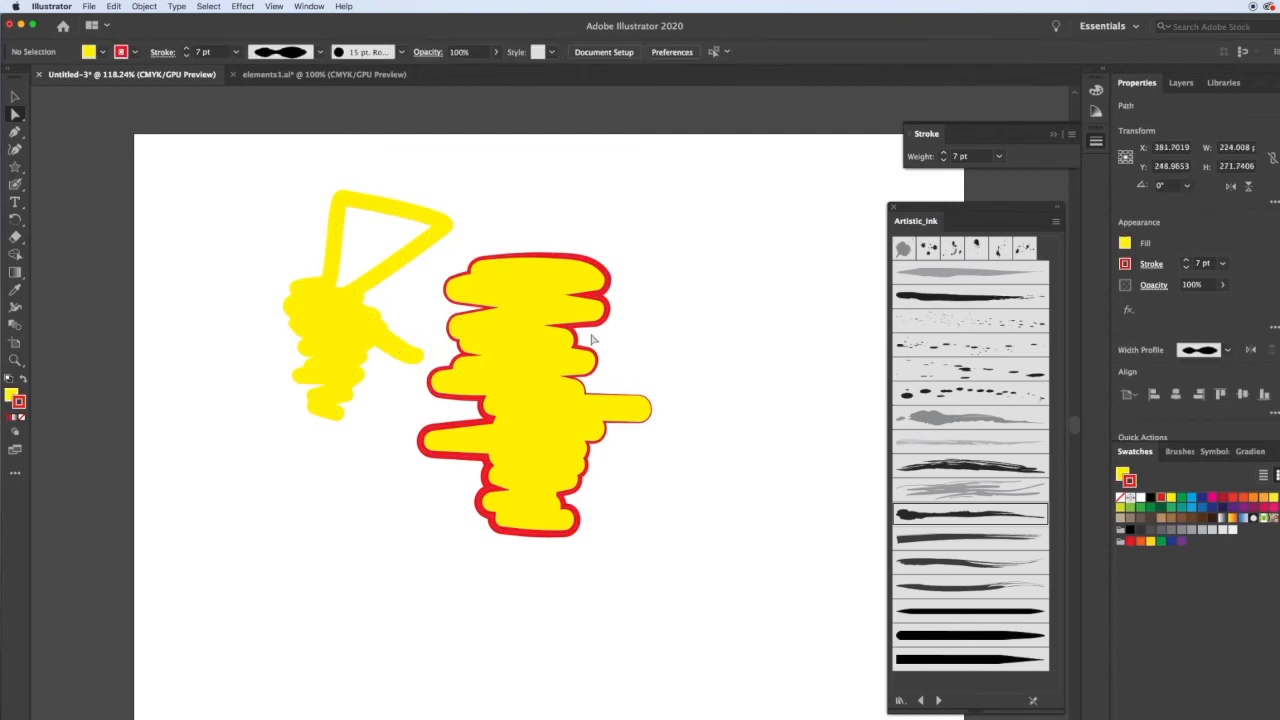
# Drag two anchor points on the blob shape's right edge outward to form a pointed extension.
pyautogui.click(592, 350)
pyautogui.moveTo(592, 352); pyautogui.dragTo(645, 330)
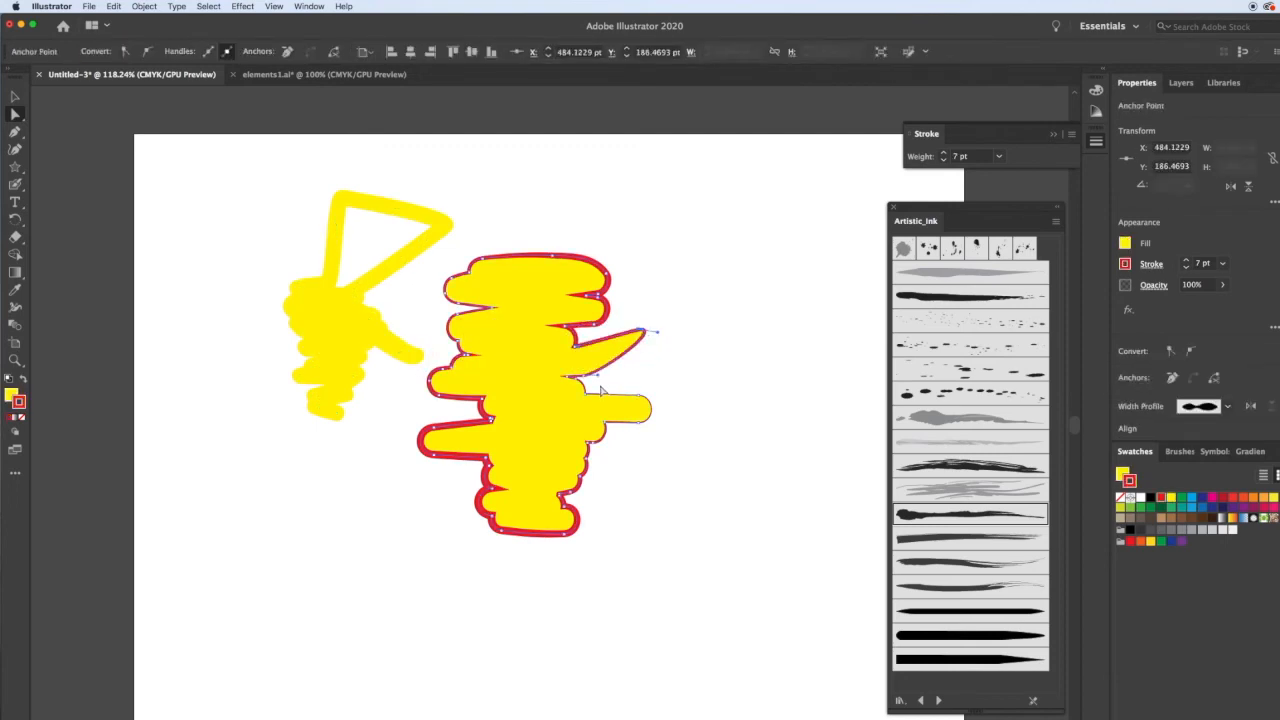
pyautogui.moveTo(585, 380); pyautogui.dragTo(668, 384)
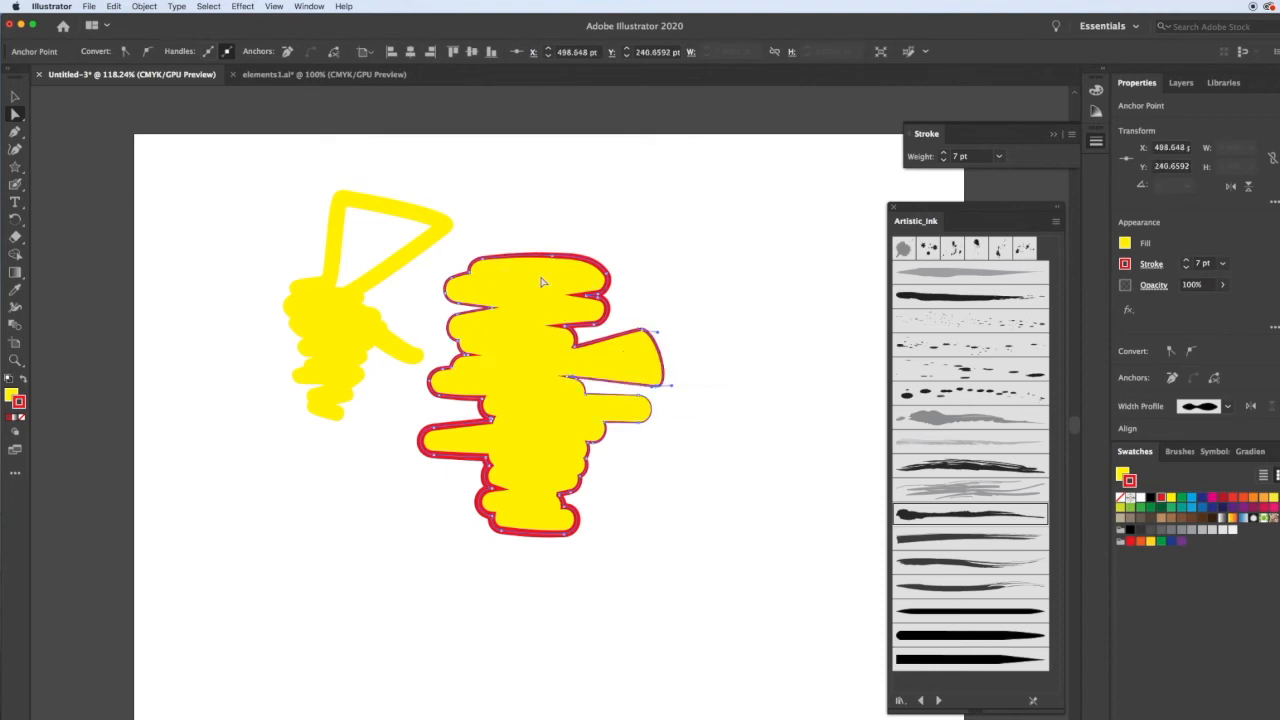
pyautogui.press('v')
pyautogui.click(712, 410)
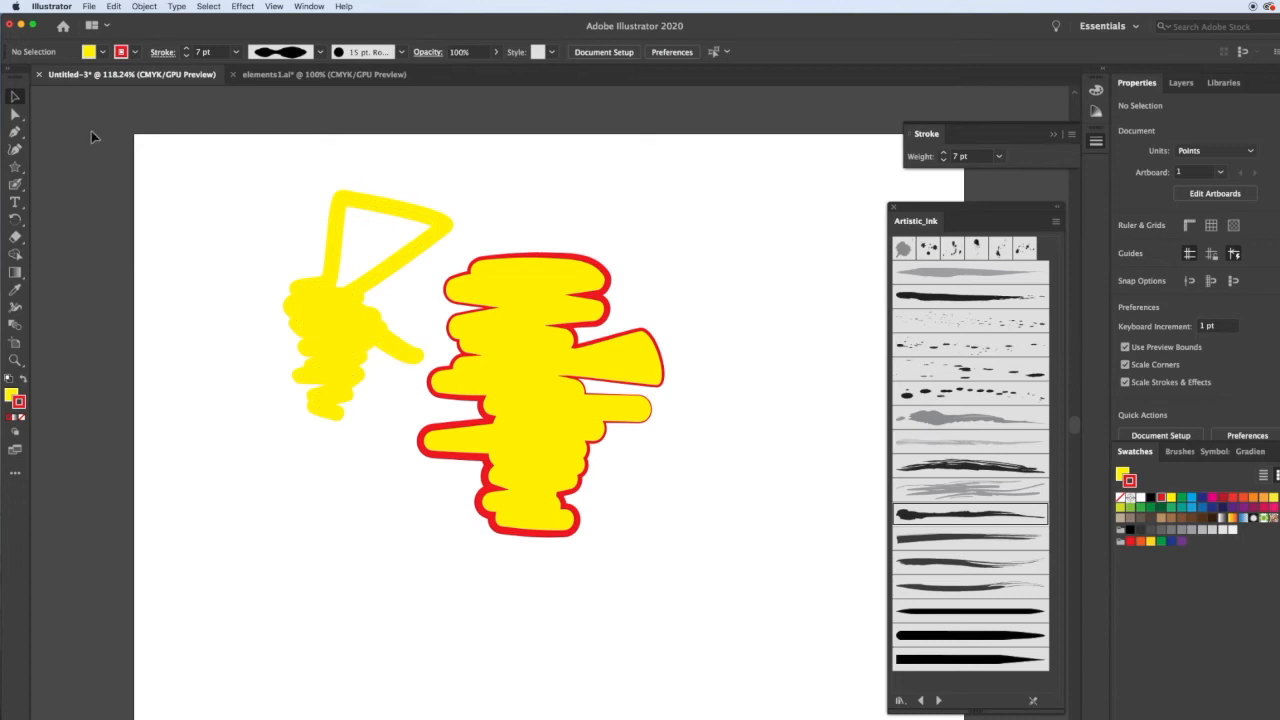
# Open the Blob Brush tool options, close them, and paint a red blob scribble left of the yellow shape.
pyautogui.doubleClick(15, 185)
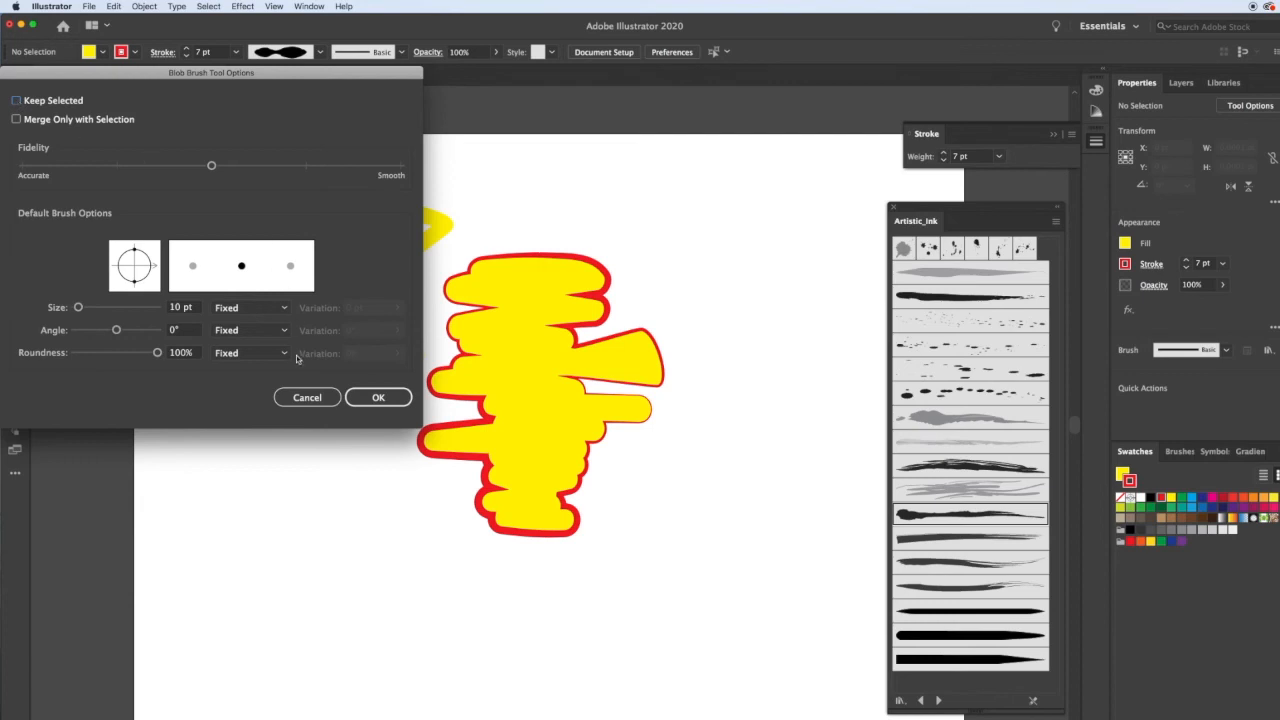
pyautogui.click(298, 396)
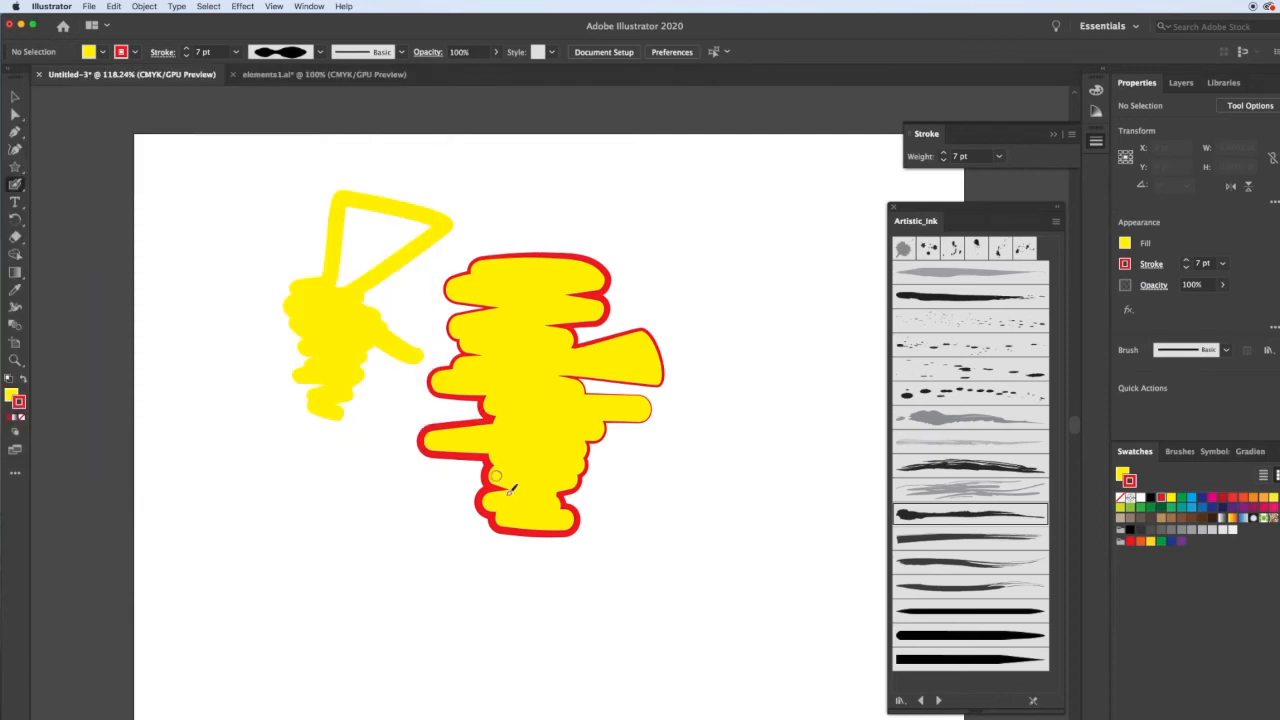
pyautogui.moveTo(262, 458)
pyautogui.mouseDown()
pyautogui.moveTo(394, 534)
pyautogui.moveTo(334, 487)
pyautogui.moveTo(357, 491)
pyautogui.moveTo(330, 522)
pyautogui.moveTo(334, 509)
pyautogui.mouseUp()
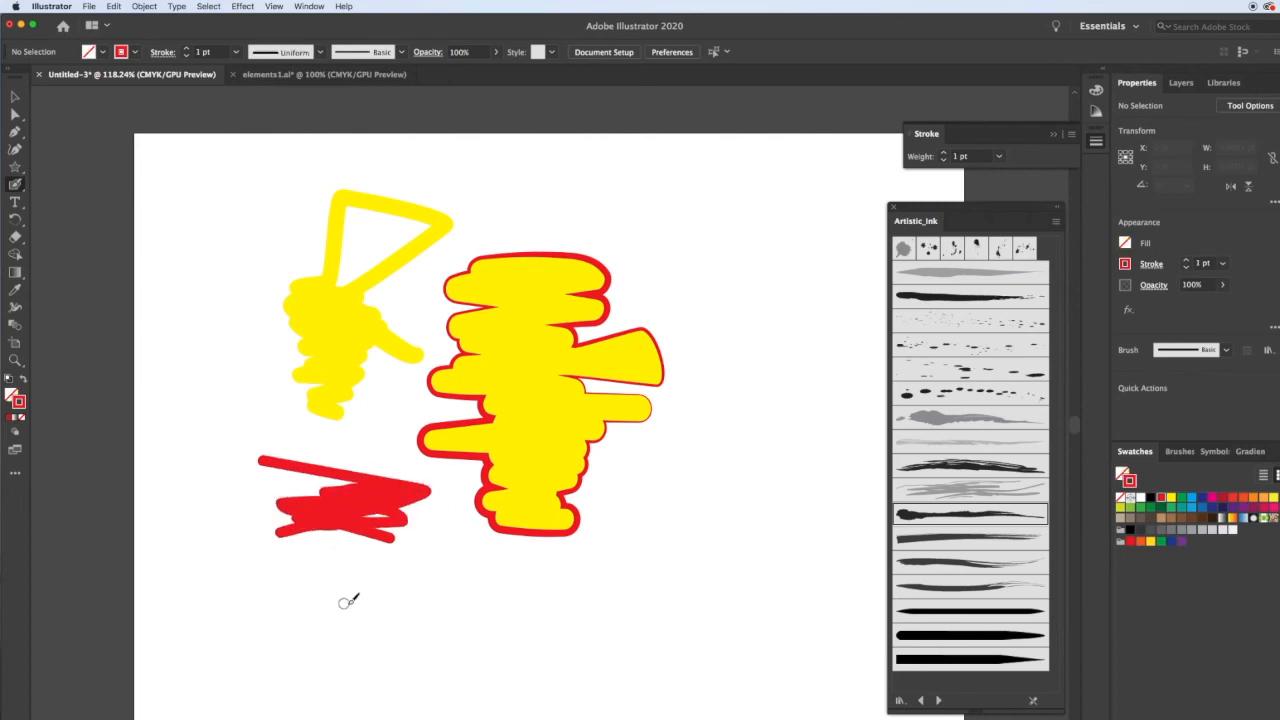
# Enlarge the Blob Brush size and paint a thicker red scribble near the bottom of the artboard.
pyautogui.press(']')
pyautogui.press(']')
pyautogui.press(']')
pyautogui.moveTo(400, 591)
pyautogui.mouseDown()
pyautogui.moveTo(443, 603)
pyautogui.moveTo(357, 594)
pyautogui.moveTo(472, 598)
pyautogui.moveTo(443, 617)
pyautogui.moveTo(426, 609)
pyautogui.moveTo(474, 594)
pyautogui.moveTo(415, 627)
pyautogui.moveTo(489, 606)
pyautogui.moveTo(452, 628)
pyautogui.mouseUp()
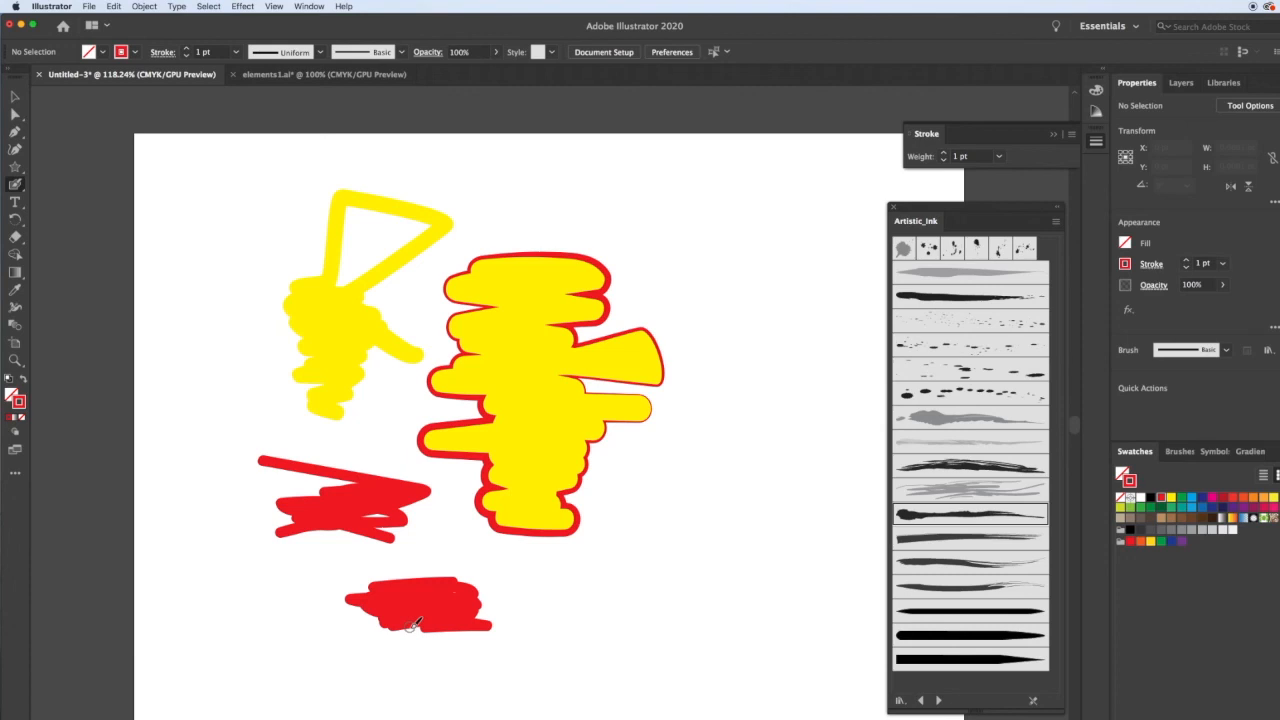
# Enable Keep Selected in the Blob Brush options and paint a small red blob right of the yellow shape.
pyautogui.doubleClick(15, 185)
pyautogui.click(16, 101)
pyautogui.click(377, 397)
pyautogui.moveTo(655, 476)
pyautogui.mouseDown()
pyautogui.moveTo(712, 482)
pyautogui.moveTo(646, 479)
pyautogui.moveTo(736, 493)
pyautogui.moveTo(634, 490)
pyautogui.moveTo(699, 493)
pyautogui.moveTo(641, 501)
pyautogui.moveTo(727, 501)
pyautogui.mouseUp()
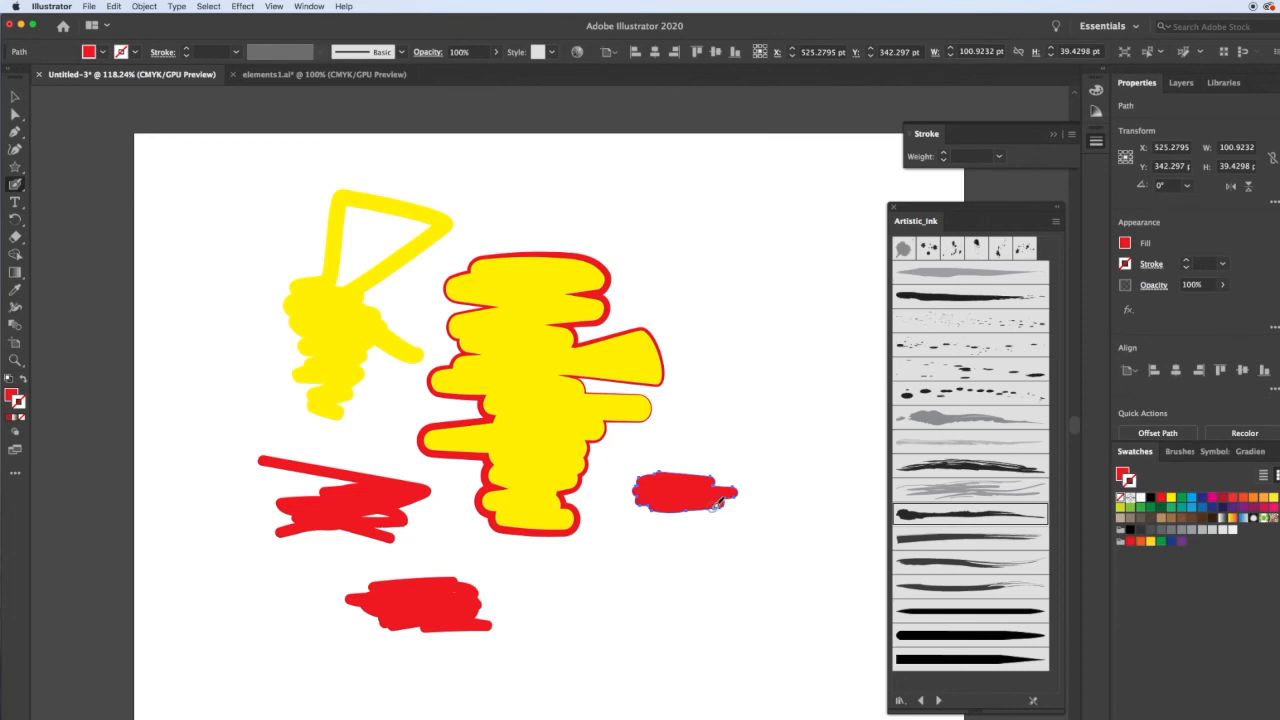
# Paint over the selected small red blob with the Blob Brush to enlarge it.
pyautogui.moveTo(716, 501)
pyautogui.mouseDown()
pyautogui.moveTo(644, 511)
pyautogui.moveTo(724, 524)
pyautogui.moveTo(626, 508)
pyautogui.moveTo(739, 525)
pyautogui.moveTo(630, 522)
pyautogui.moveTo(631, 533)
pyautogui.moveTo(716, 530)
pyautogui.moveTo(647, 528)
pyautogui.moveTo(700, 522)
pyautogui.mouseUp()
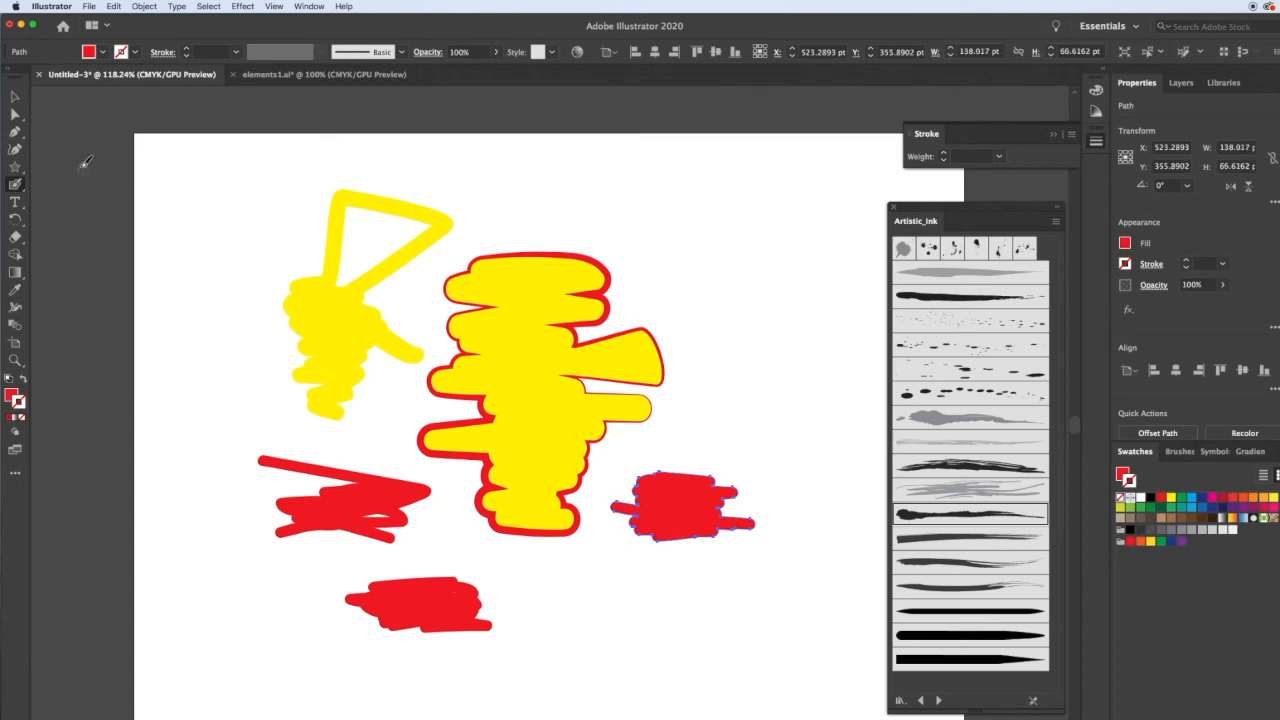
# Switch to the Paintbrush tool, then open its tool options and confirm them unchanged.
pyautogui.click(15, 184)
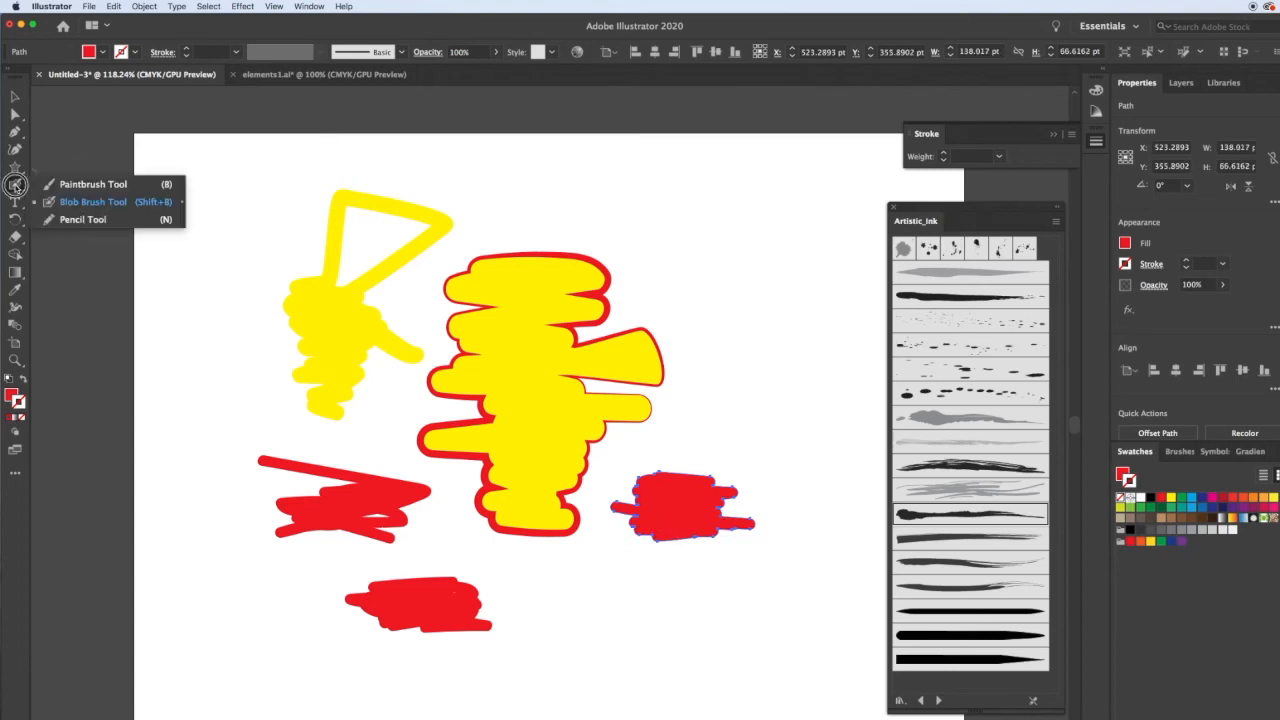
pyautogui.click(70, 188)
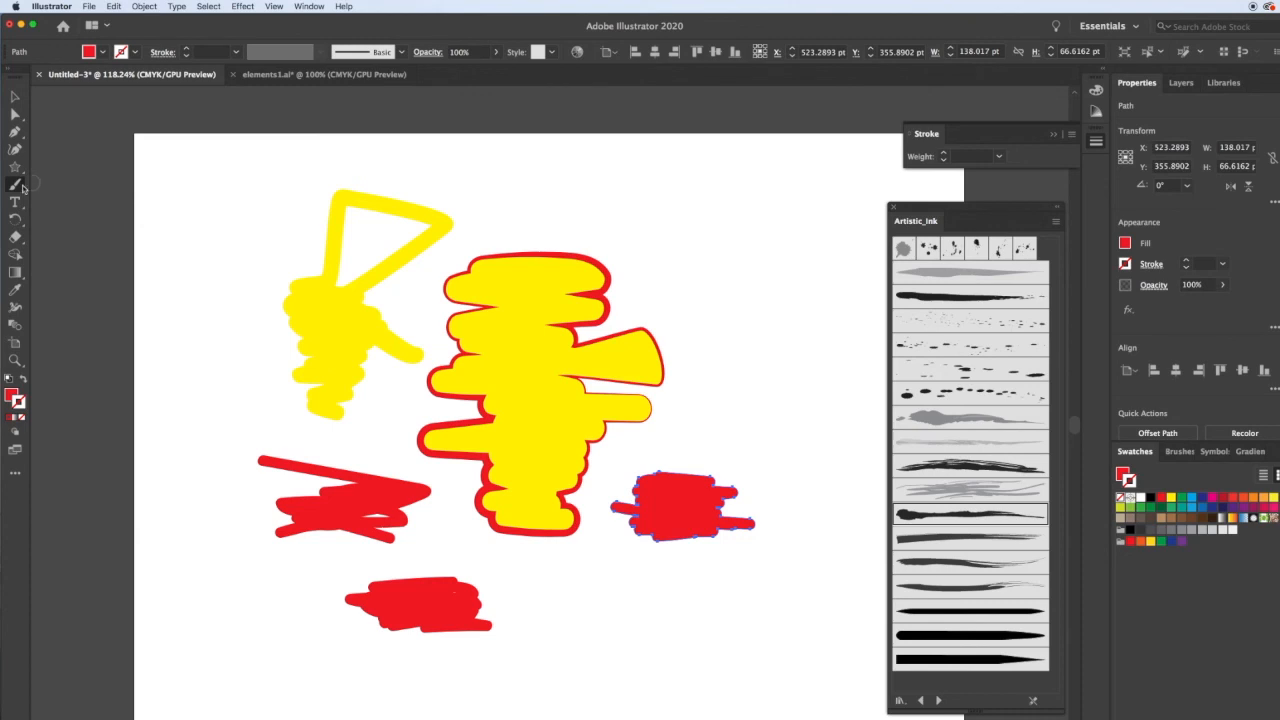
pyautogui.doubleClick(15, 187)
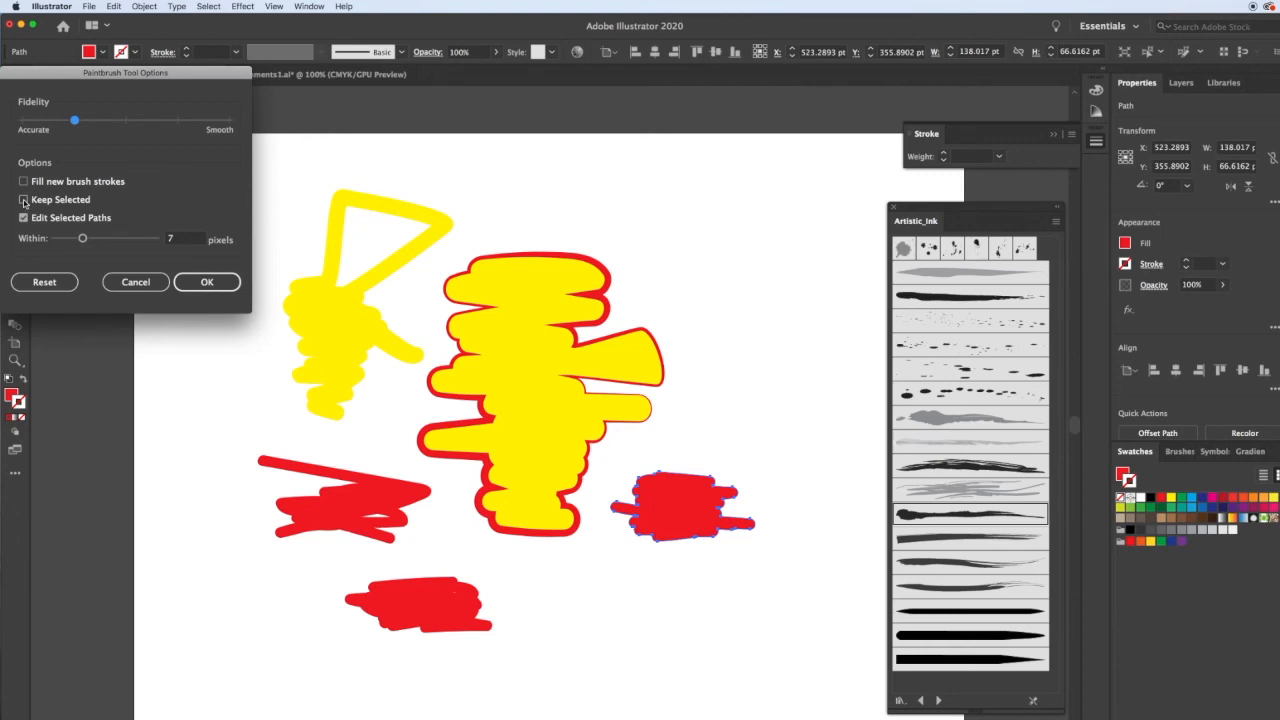
pyautogui.click(206, 282)
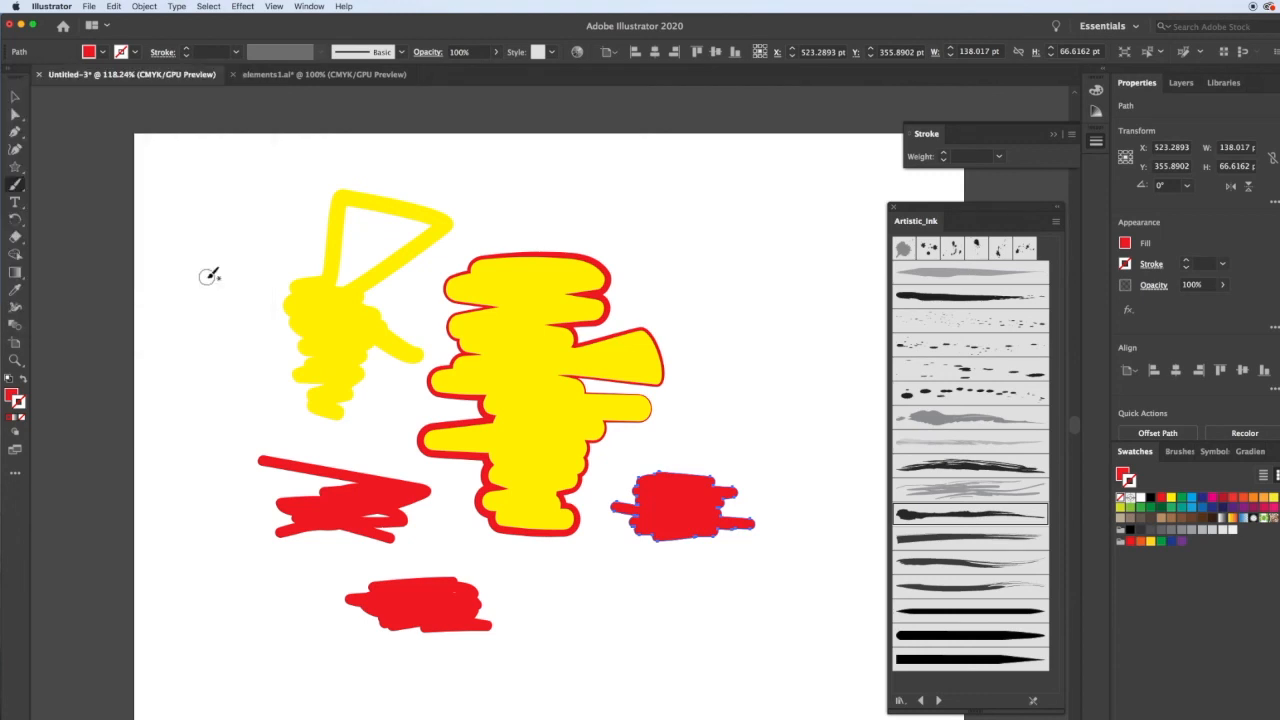
# Paint a red stroke across the top of the artboard, then continue it downward from its right end.
pyautogui.moveTo(507, 179); pyautogui.dragTo(805, 272)
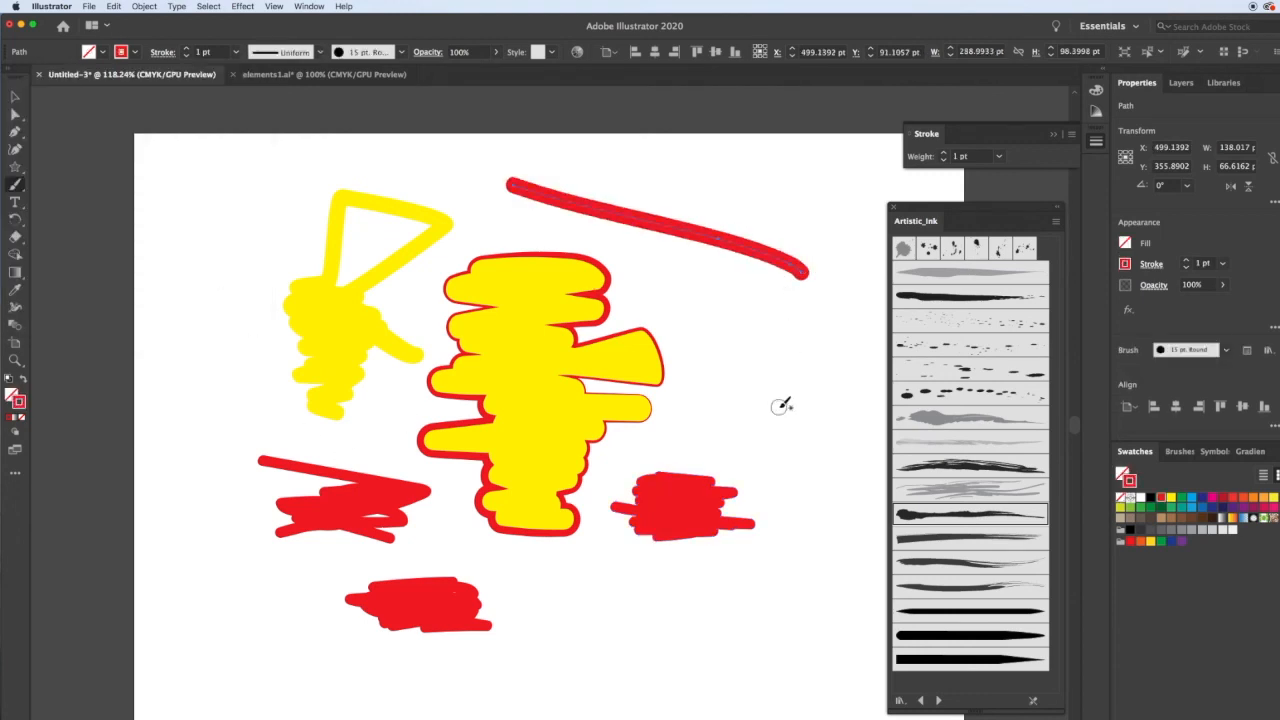
pyautogui.moveTo(805, 270); pyautogui.dragTo(807, 460)
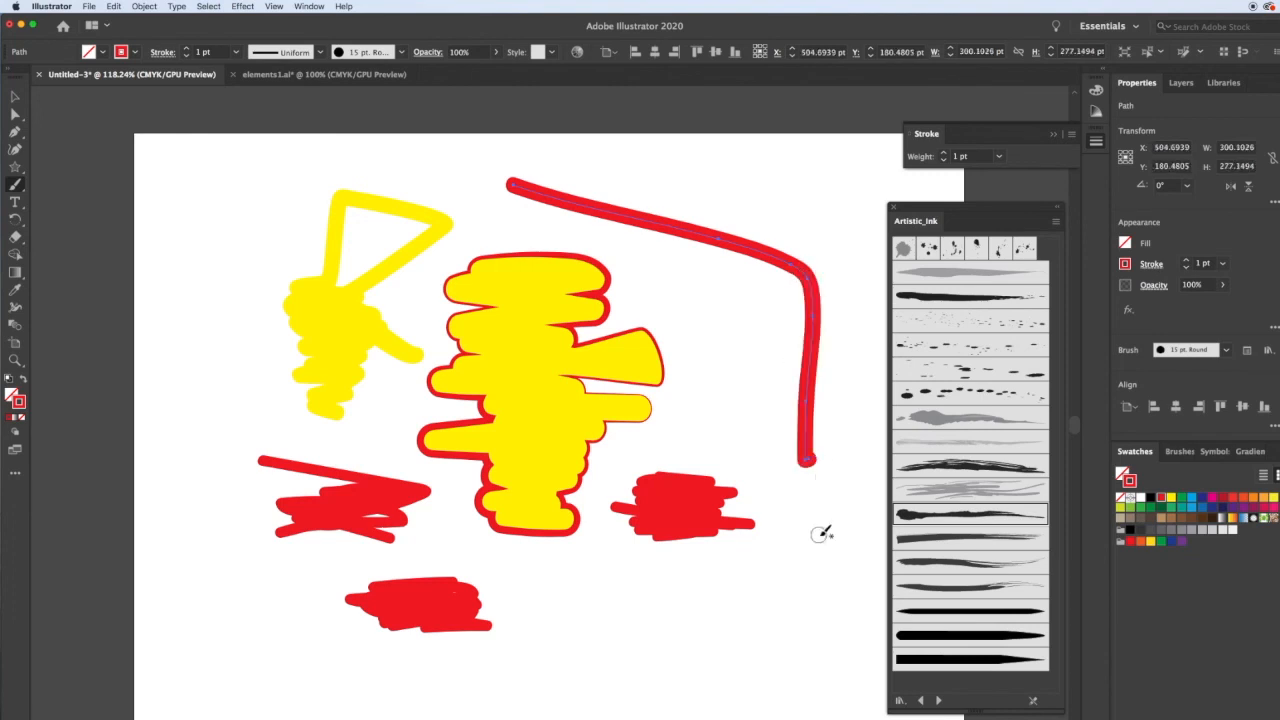